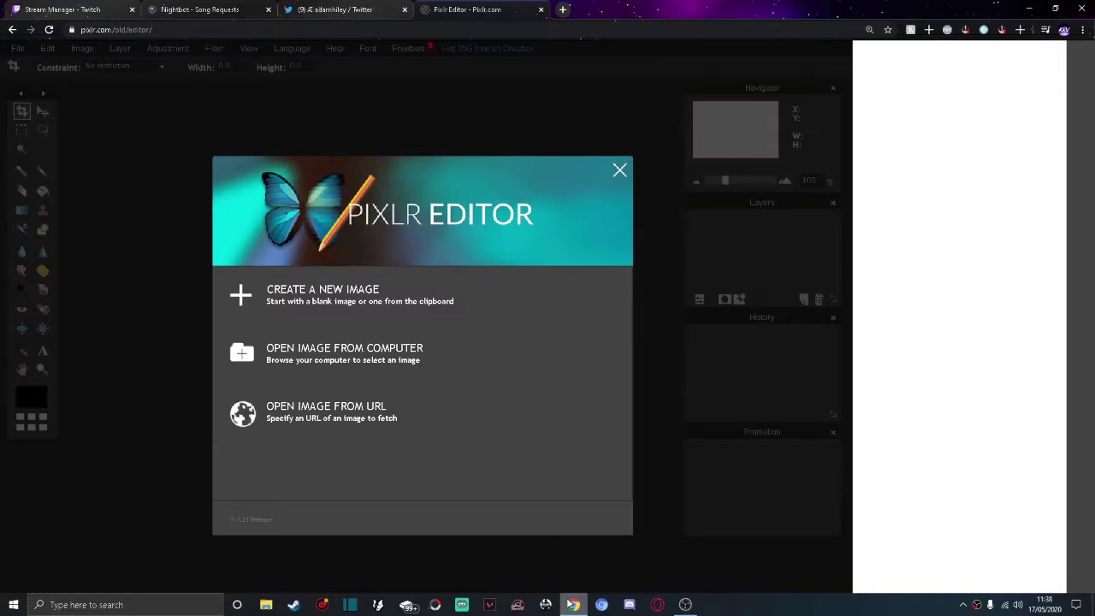
Step: Browse the example banners in the 'orther peoples' folder, then bring up the Twitter profile page
click(267, 605)
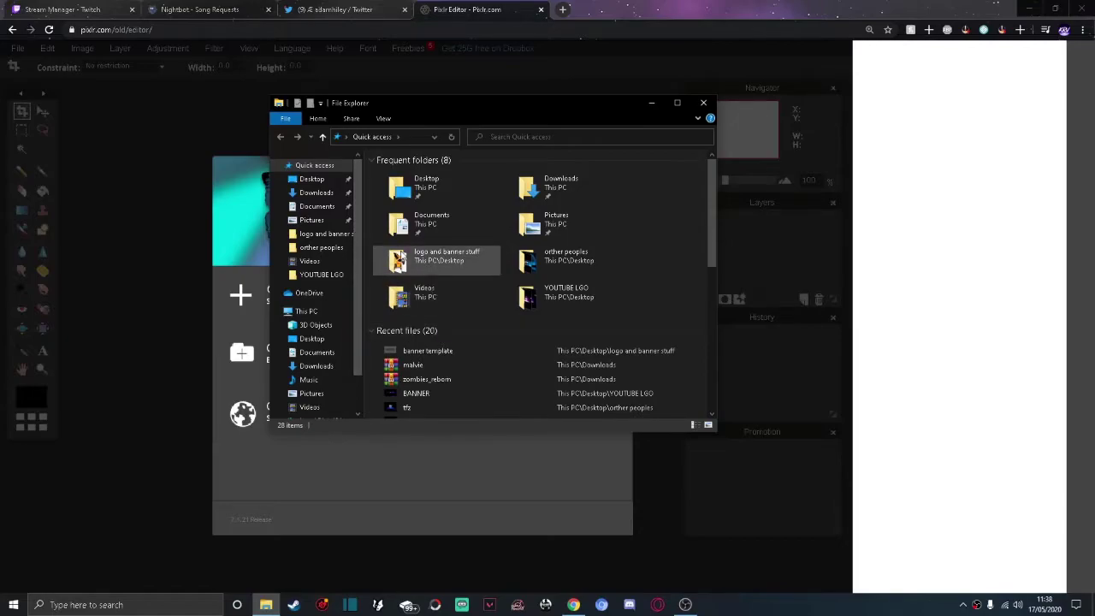
double_click(531, 258)
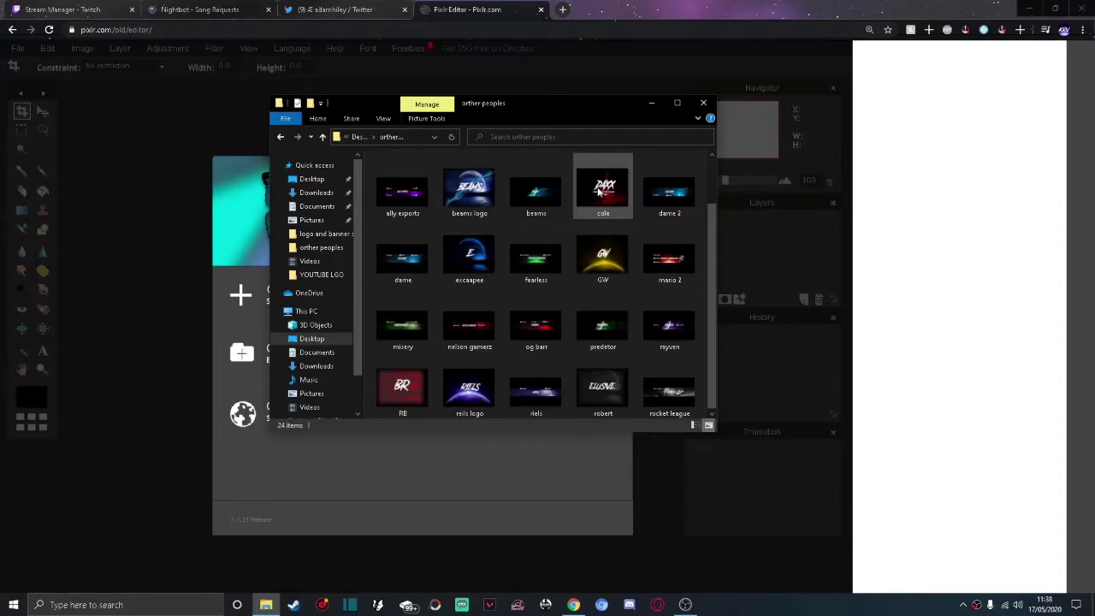
scroll(603, 192, down, 2)
click(705, 105)
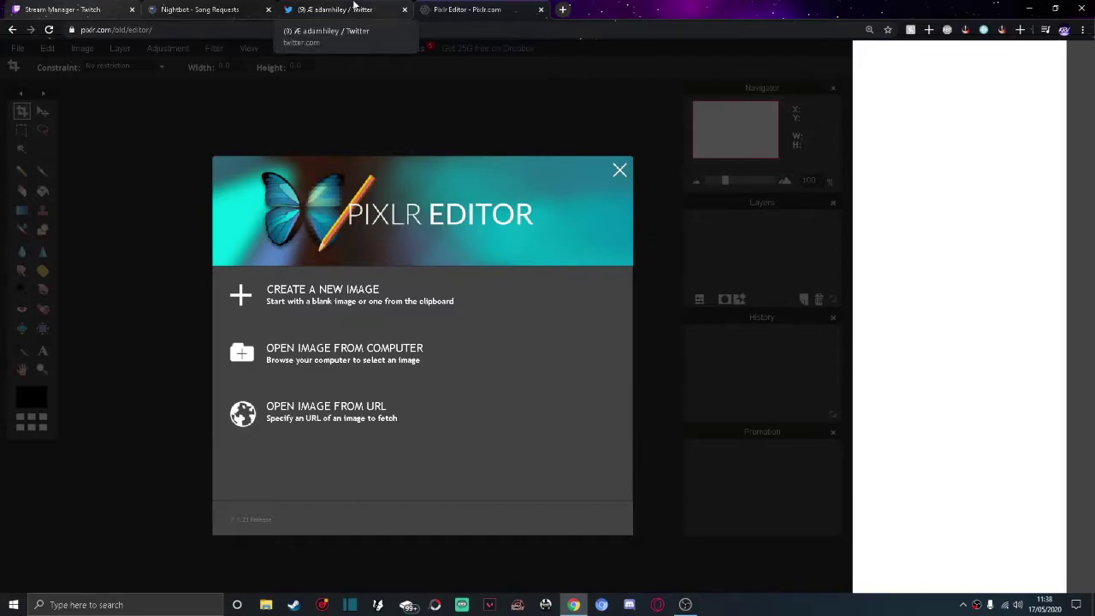
click(354, 9)
click(278, 300)
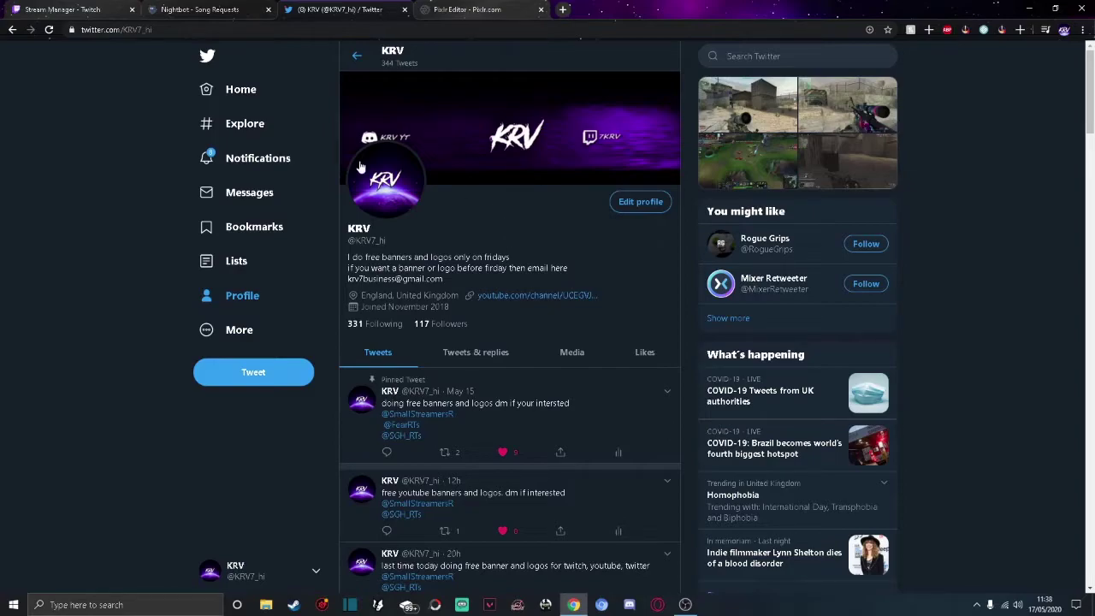
Step: Return to the Pixlr Editor tab with its create-or-open start dialog
click(426, 10)
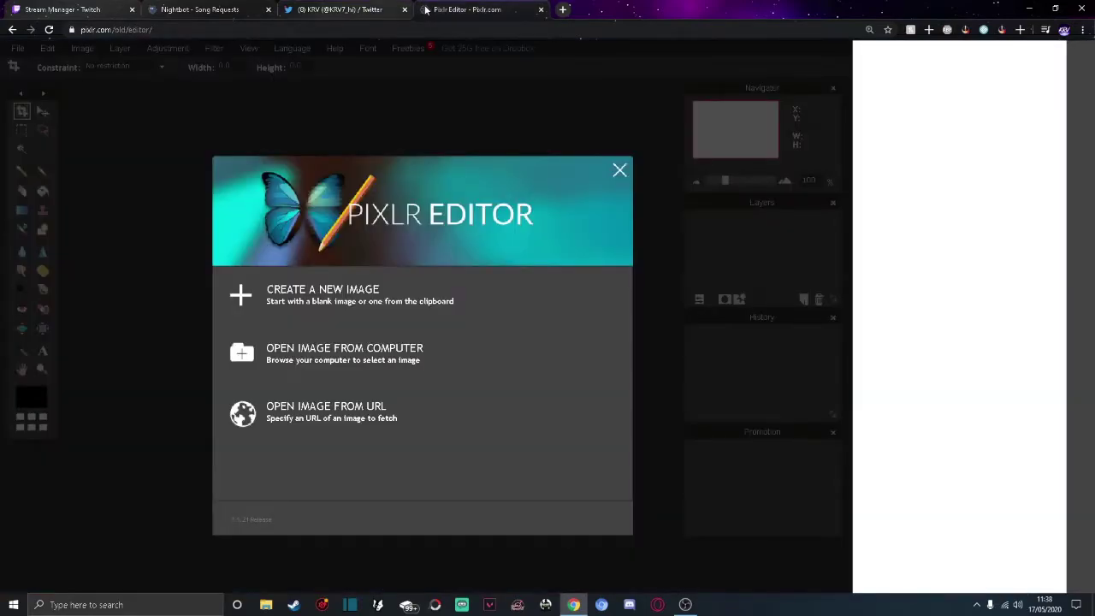
Step: Make a new image called 'test', 2560 by 1440 px, with a transparent background
click(378, 309)
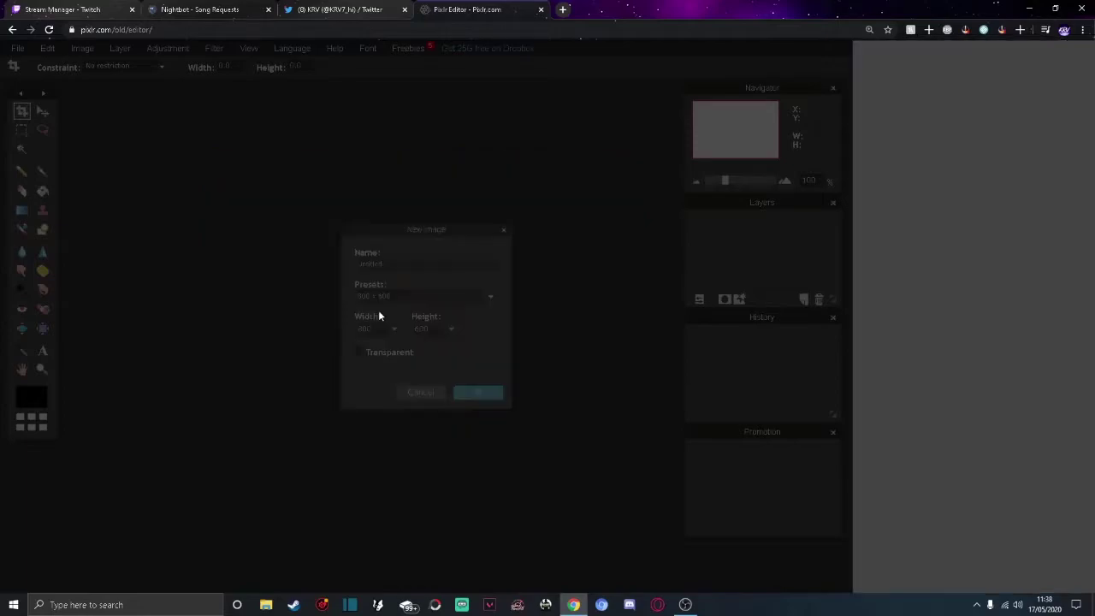
double_click(422, 266)
key(BackSpace)
text(test)
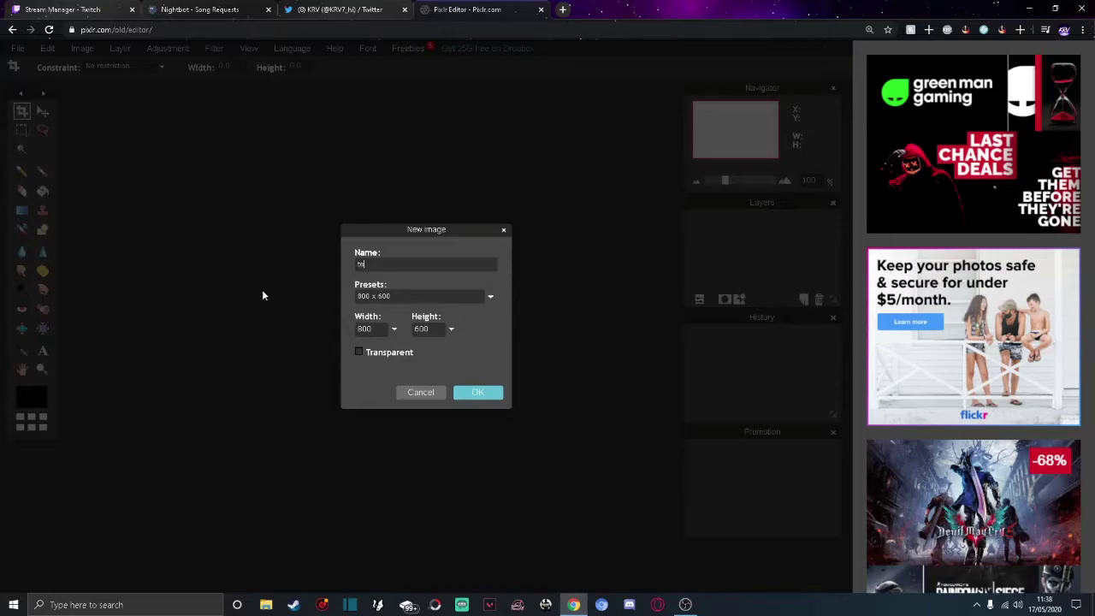
double_click(377, 332)
text(2560)
key(Tab)
text(1)
click(359, 352)
click(479, 394)
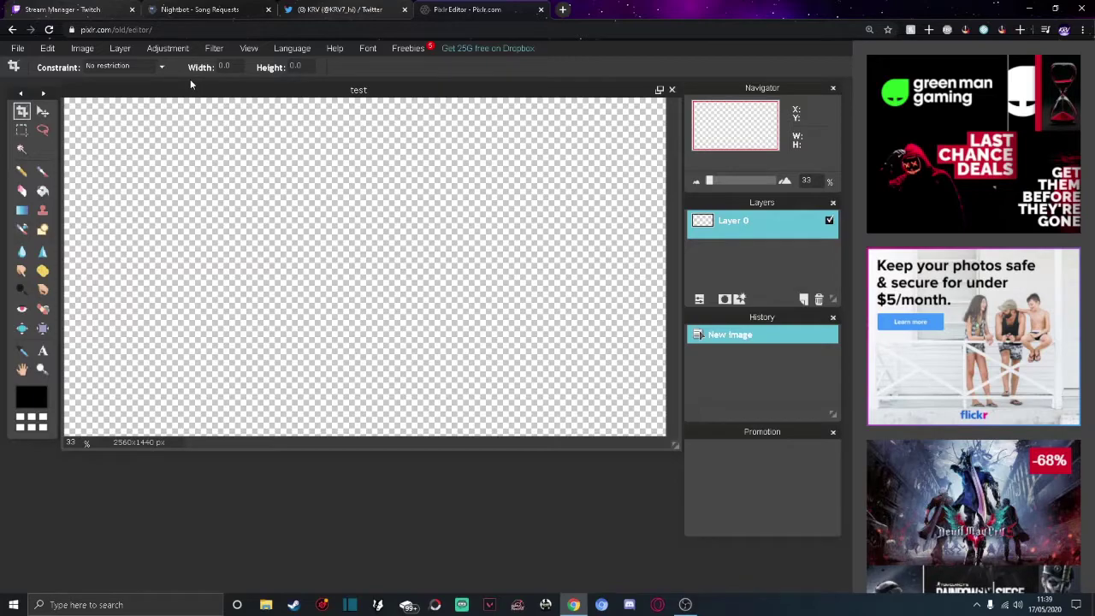
Step: Add the 'banner template' file as a new layer above Layer 0
click(121, 50)
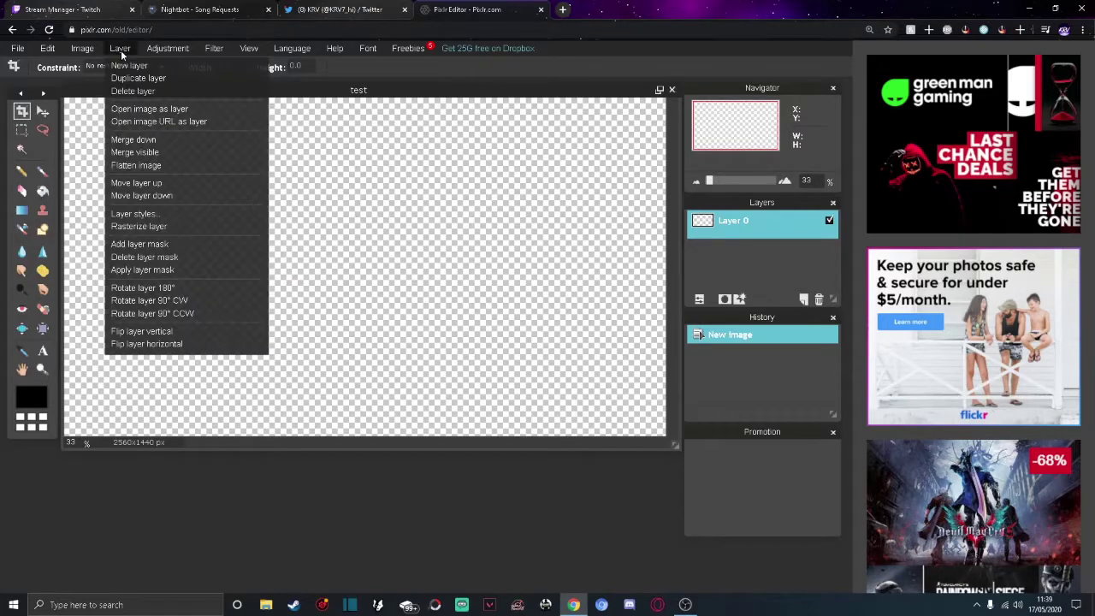
click(129, 107)
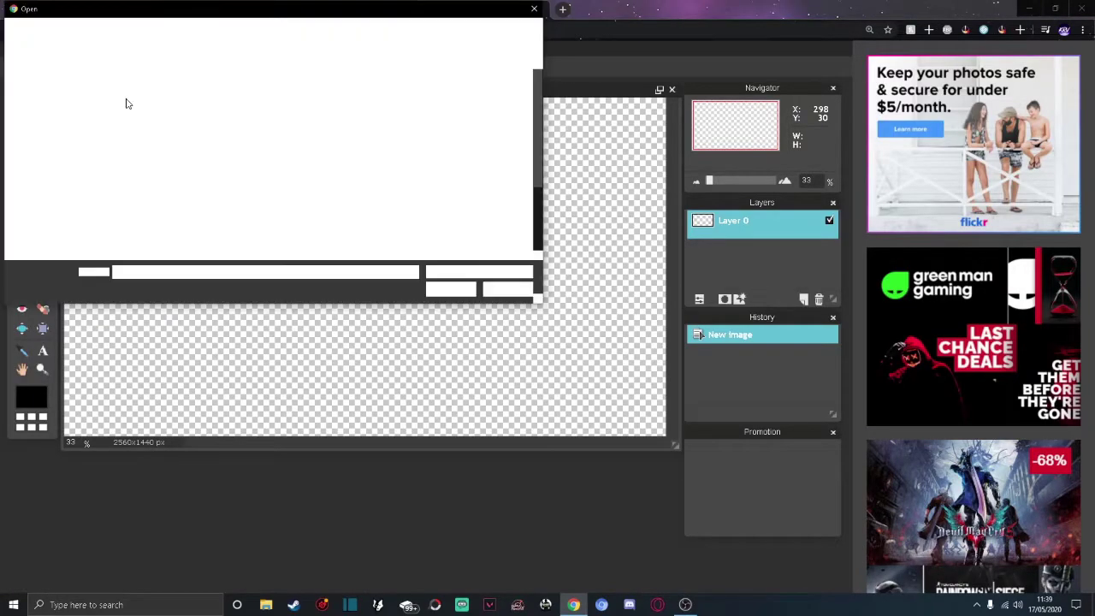
double_click(447, 110)
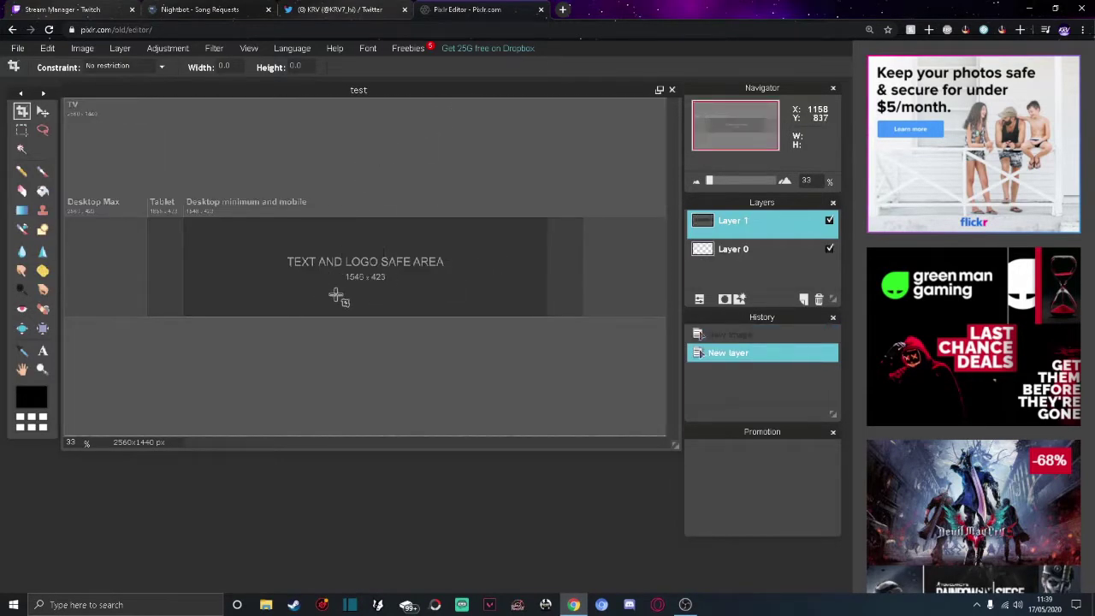
click(43, 352)
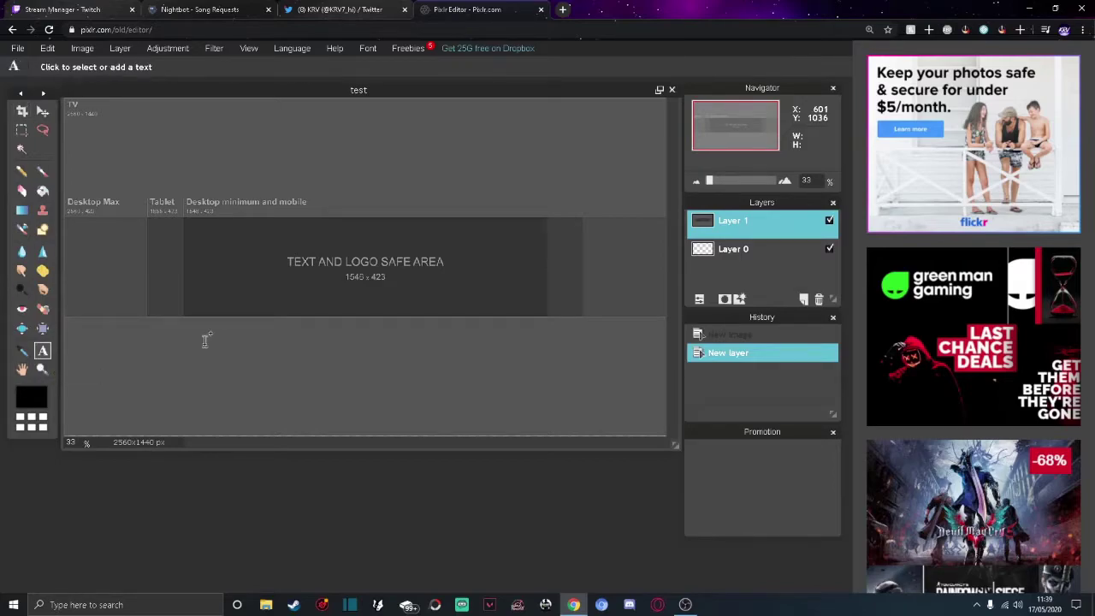
Step: Place a text object reading 'test' and set its font to Another Danger Demo
click(343, 255)
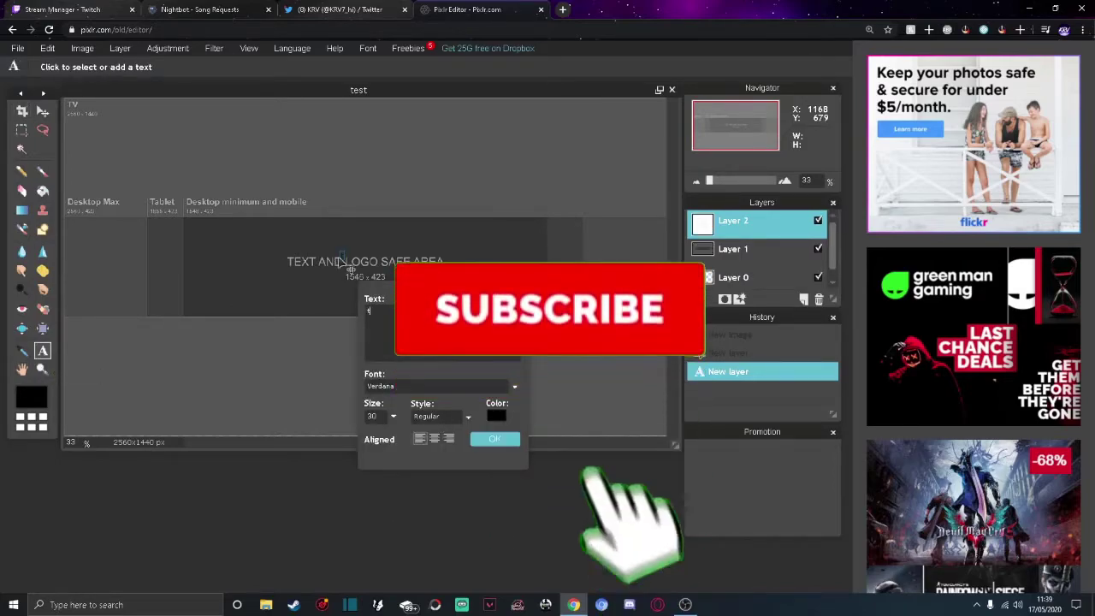
text(test)
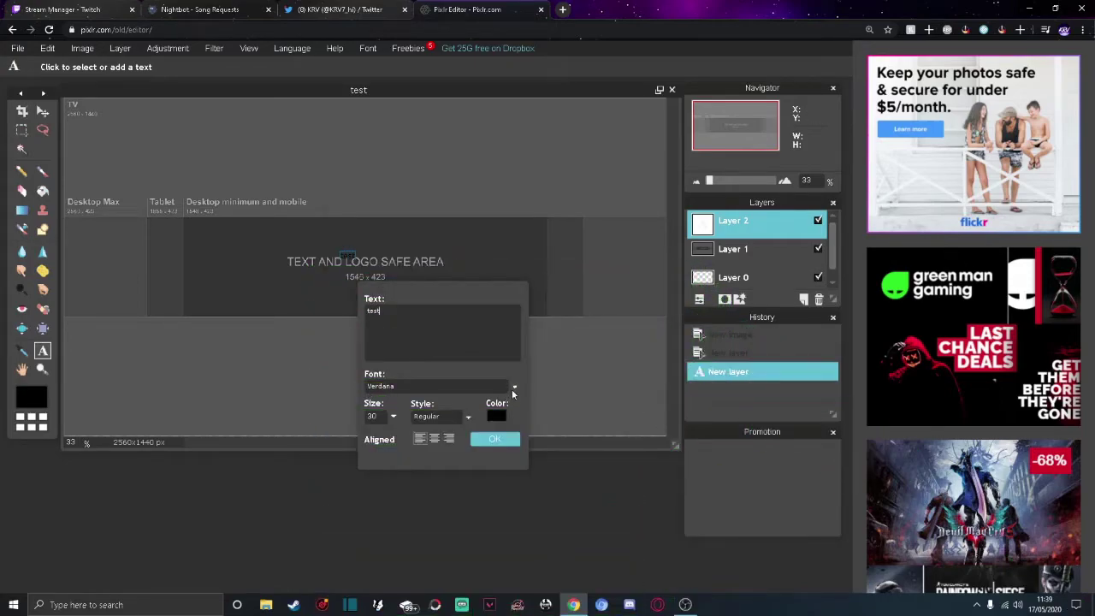
click(511, 387)
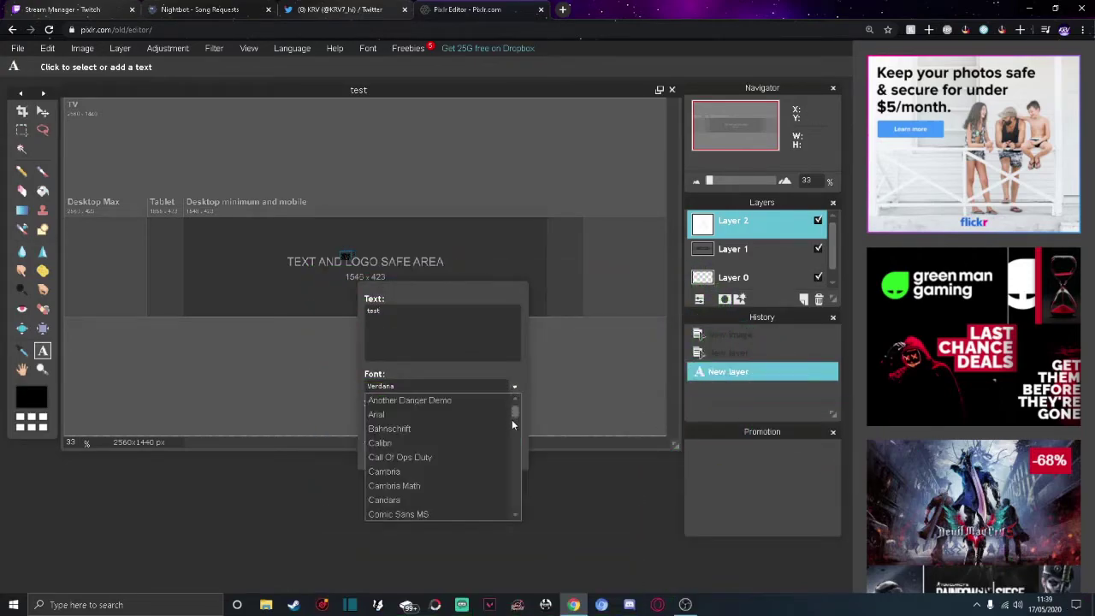
click(471, 400)
click(562, 10)
Step: Find the Another Danger font in DaFont's Horror category and download it
text(da)
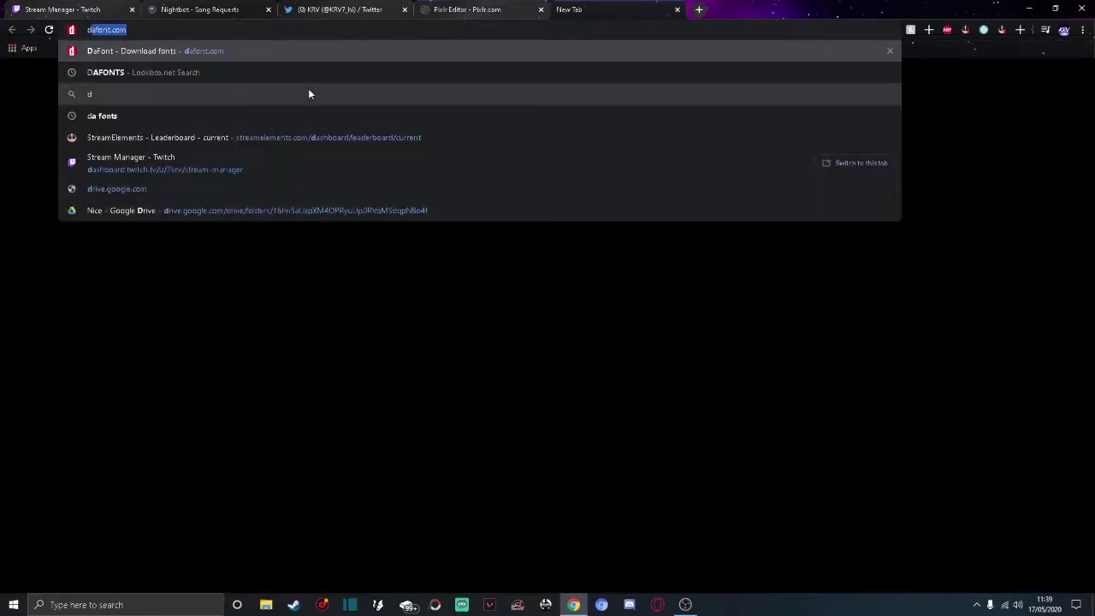
click(208, 161)
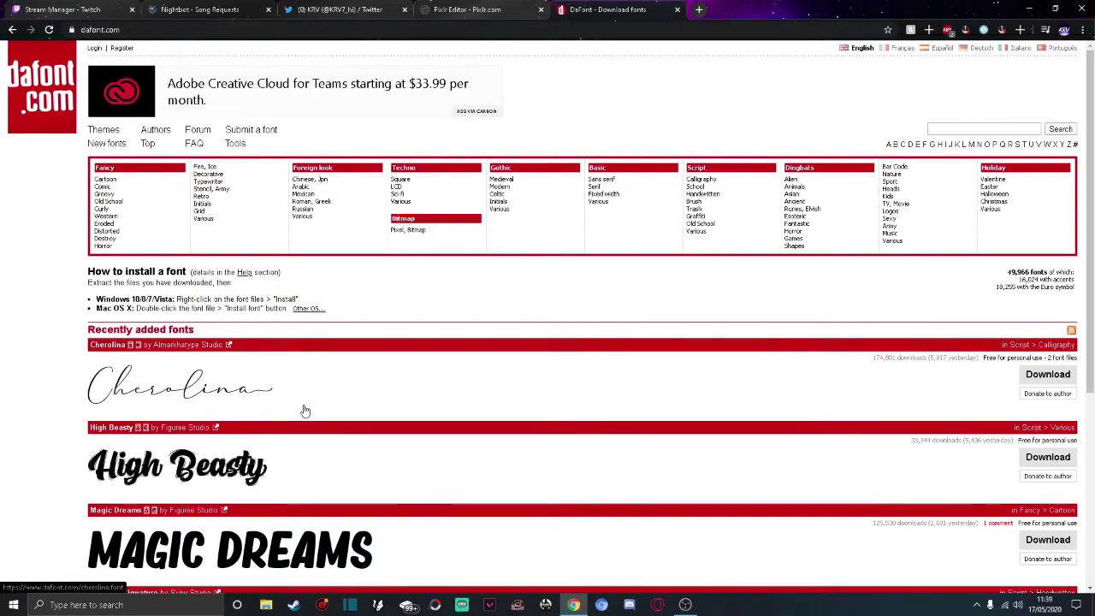
click(102, 245)
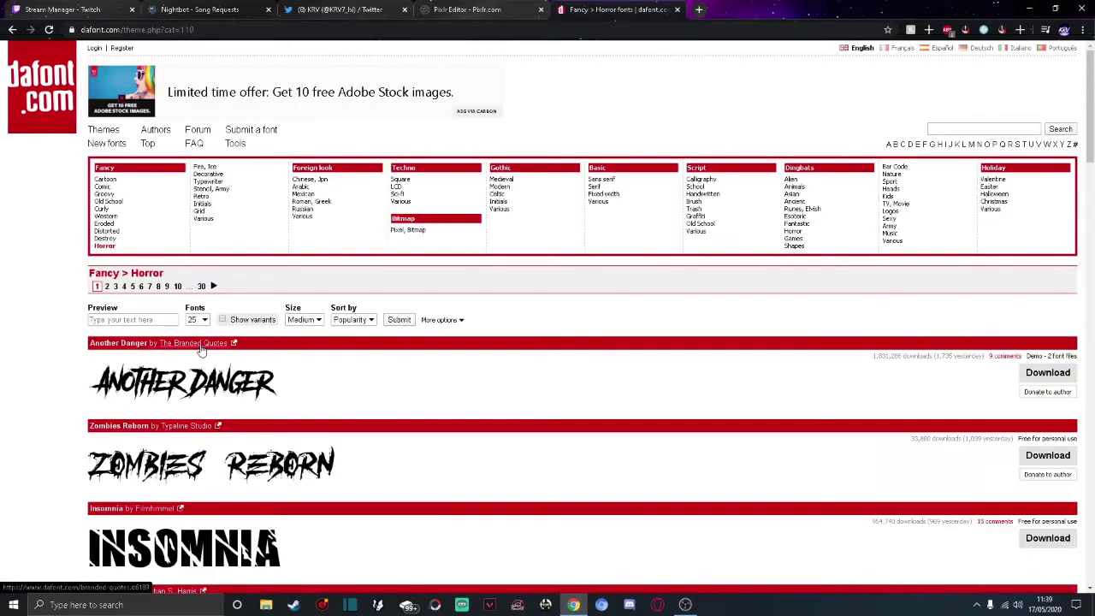
scroll(200, 349, down, 3)
click(406, 283)
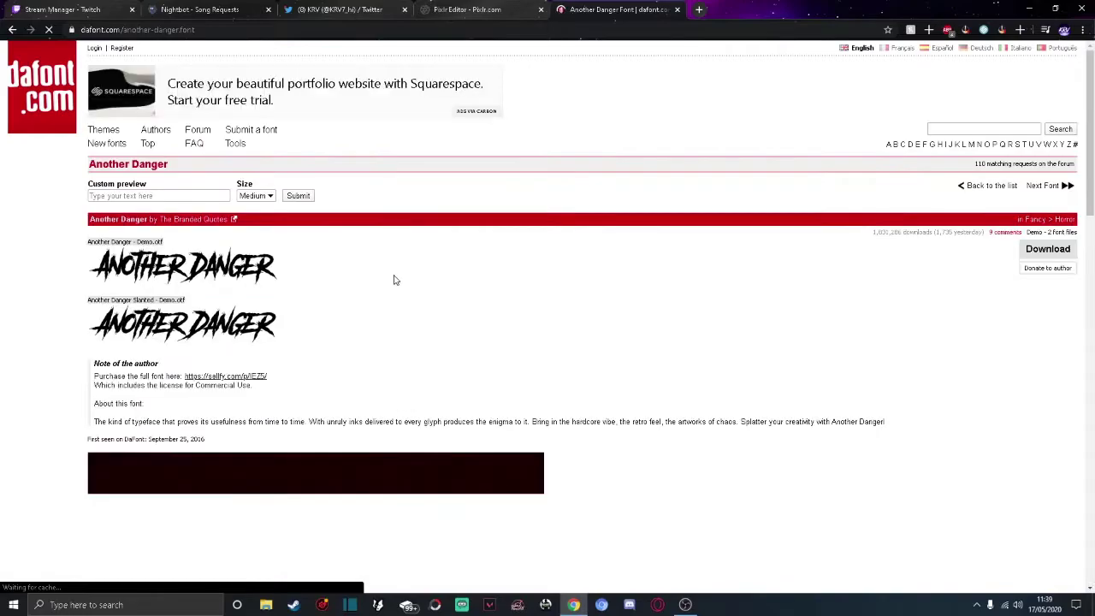
click(1049, 250)
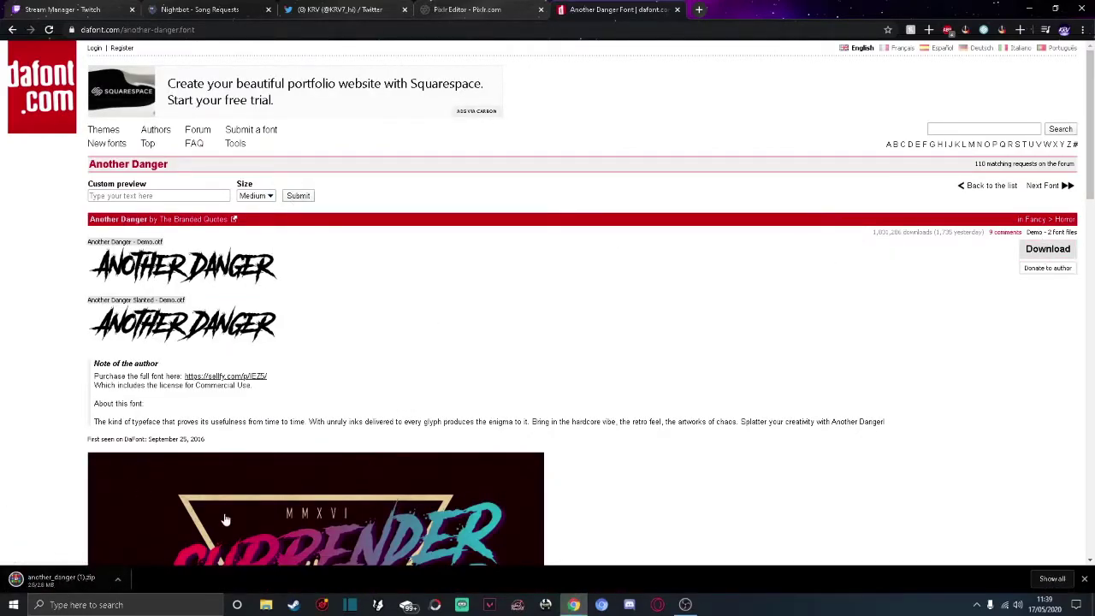
Step: Open the downloaded zip, install the Another Danger Demo font file, and close the preview and archive
click(114, 582)
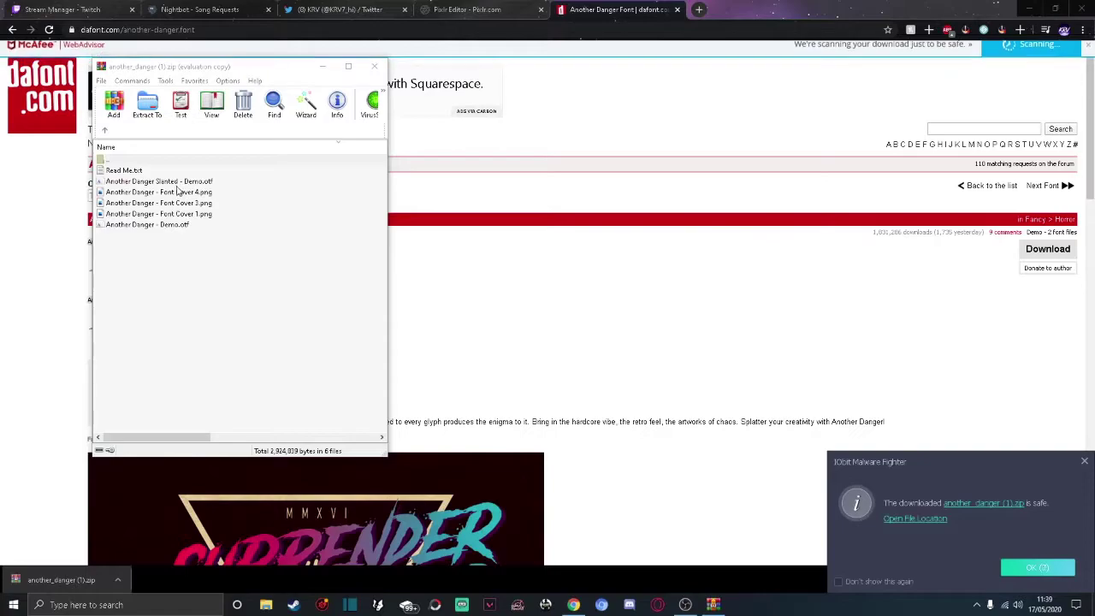
double_click(153, 225)
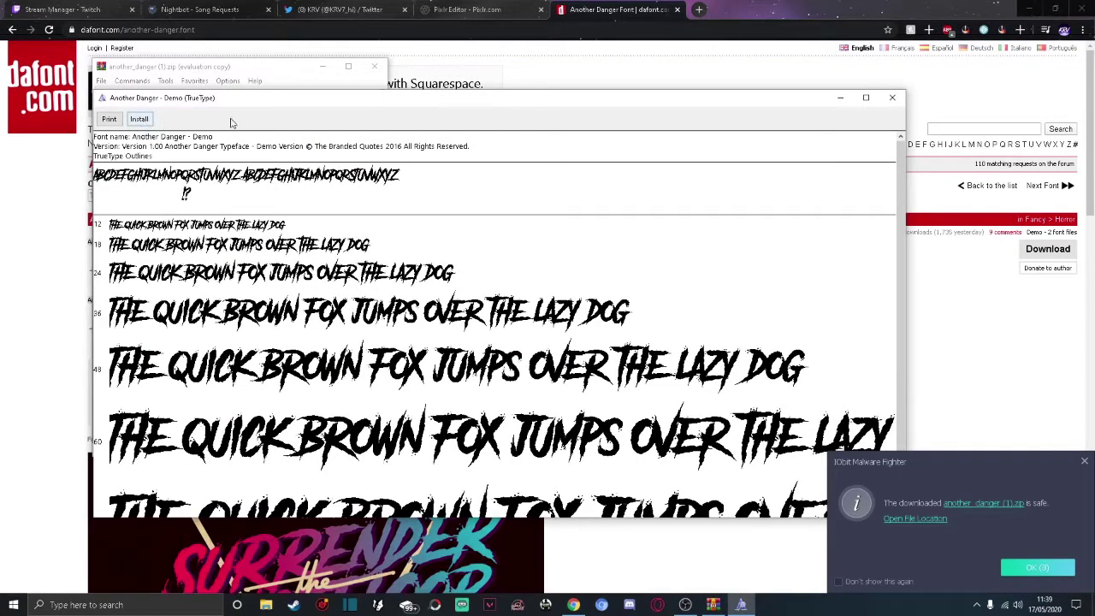
click(892, 101)
click(374, 66)
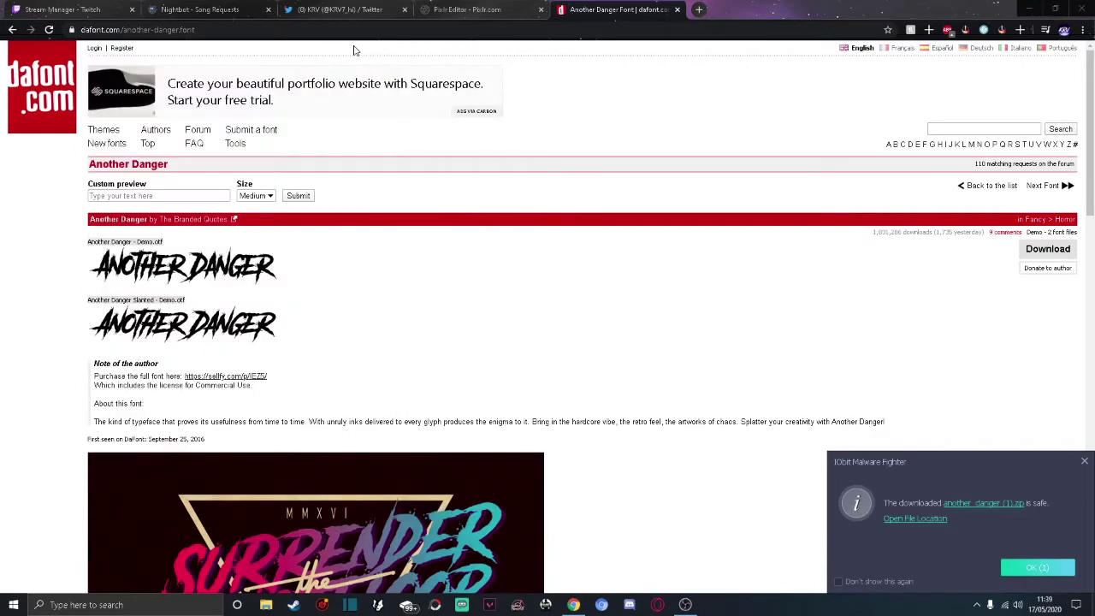
Step: Make the 'test' text white Another Danger Demo at size 130 with a style, and place it
click(469, 9)
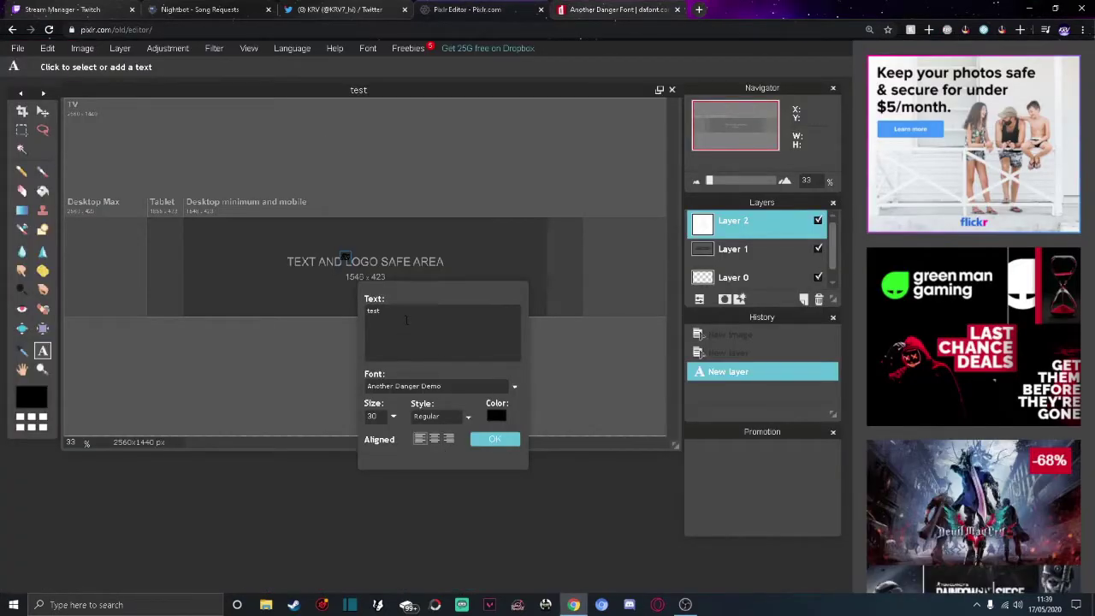
text(1)
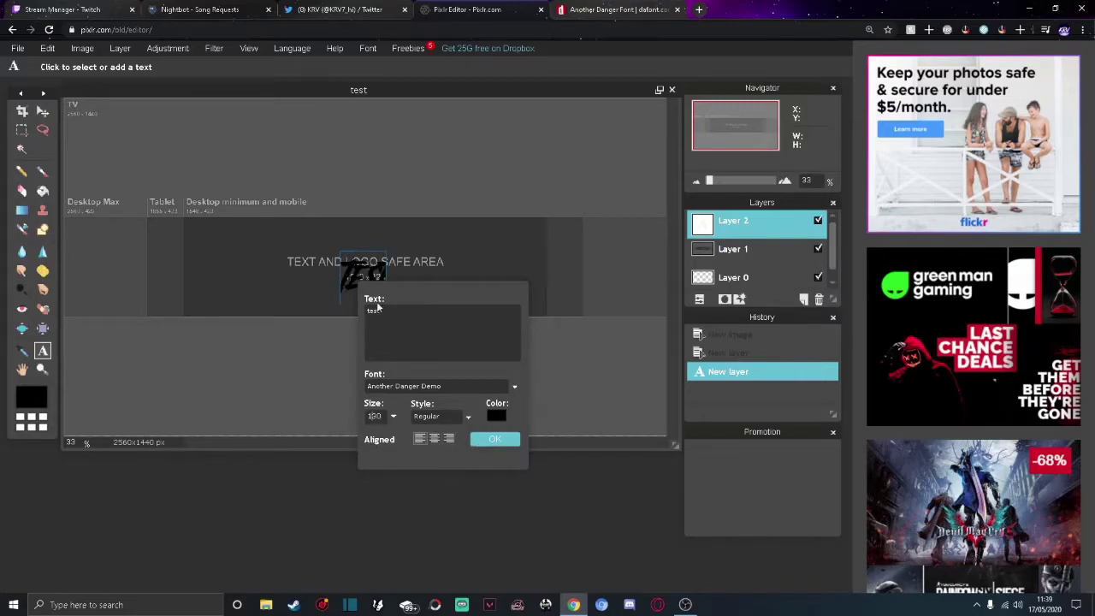
click(397, 311)
click(366, 309)
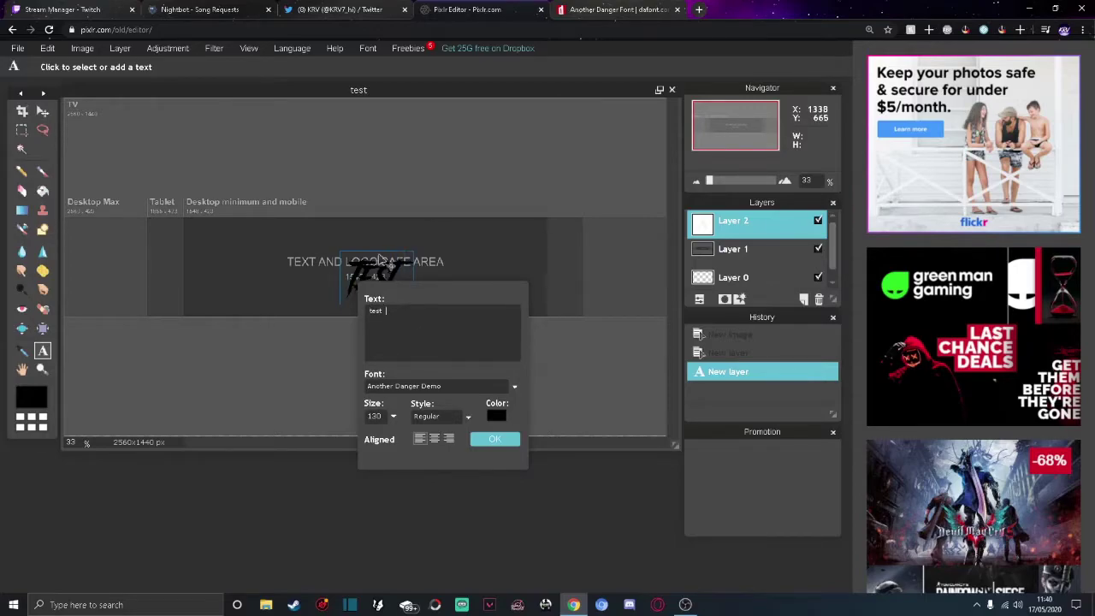
drag(409, 284, 504, 255)
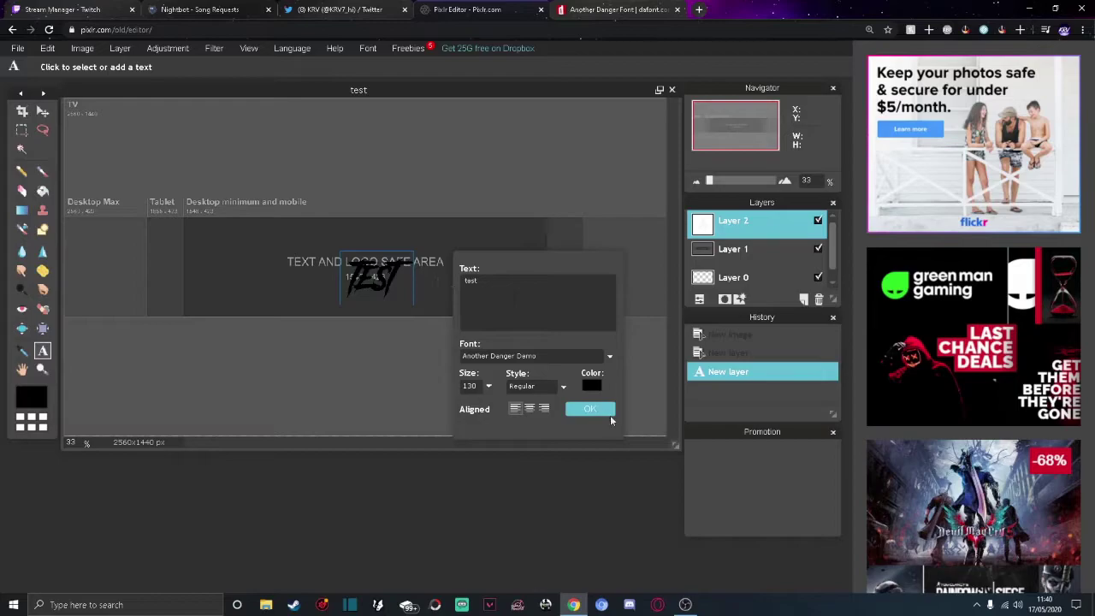
click(590, 386)
drag(339, 224, 339, 207)
click(578, 413)
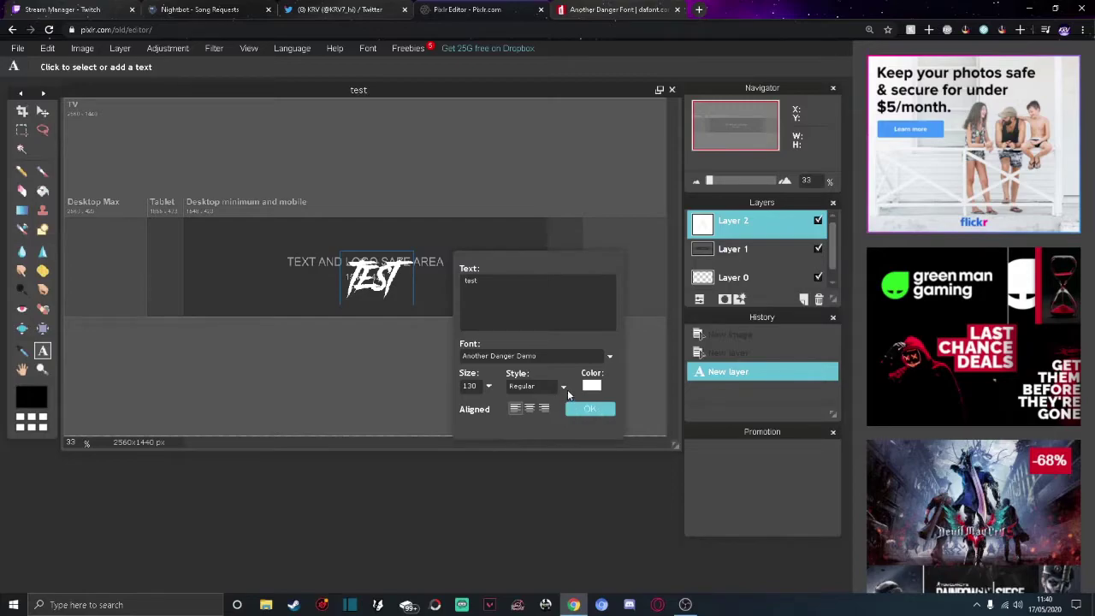
click(565, 386)
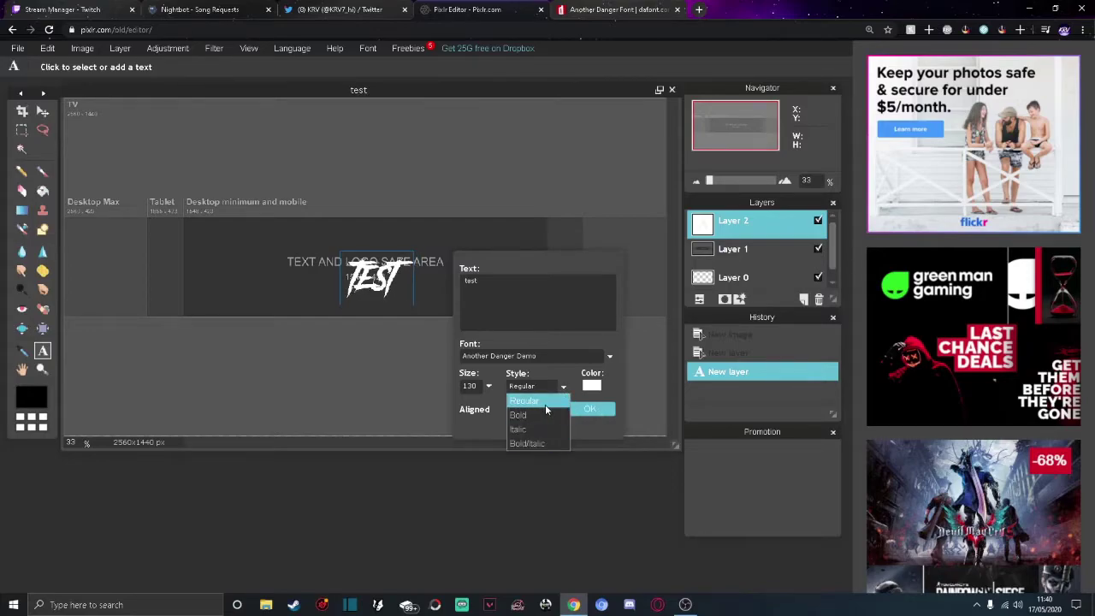
click(539, 416)
click(599, 408)
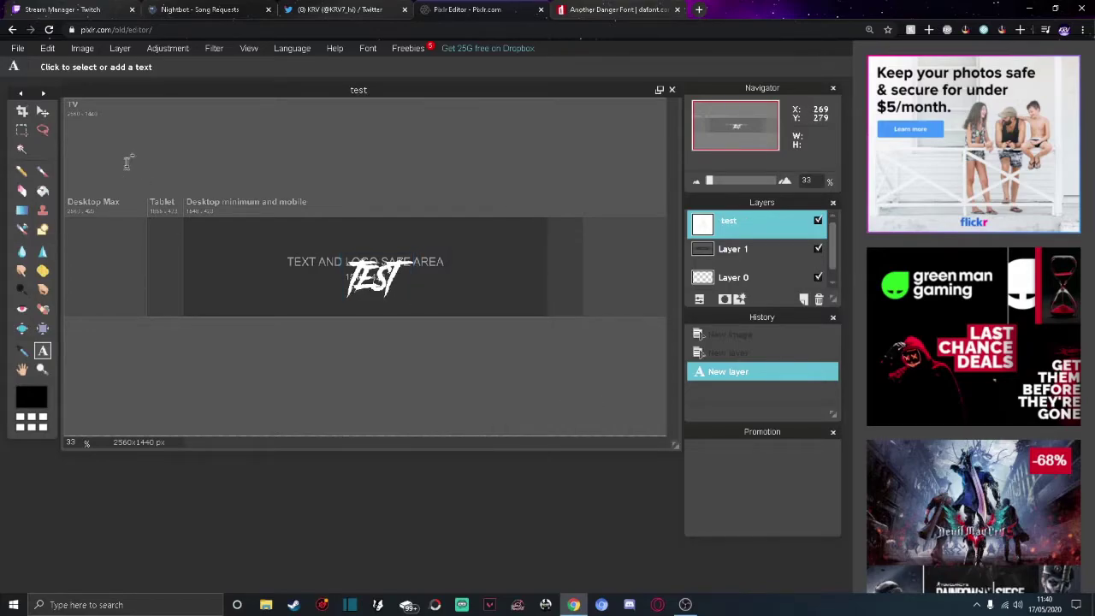
Step: Nudge TEST up and left into the safe area with the Move tool
click(42, 111)
drag(399, 295, 391, 286)
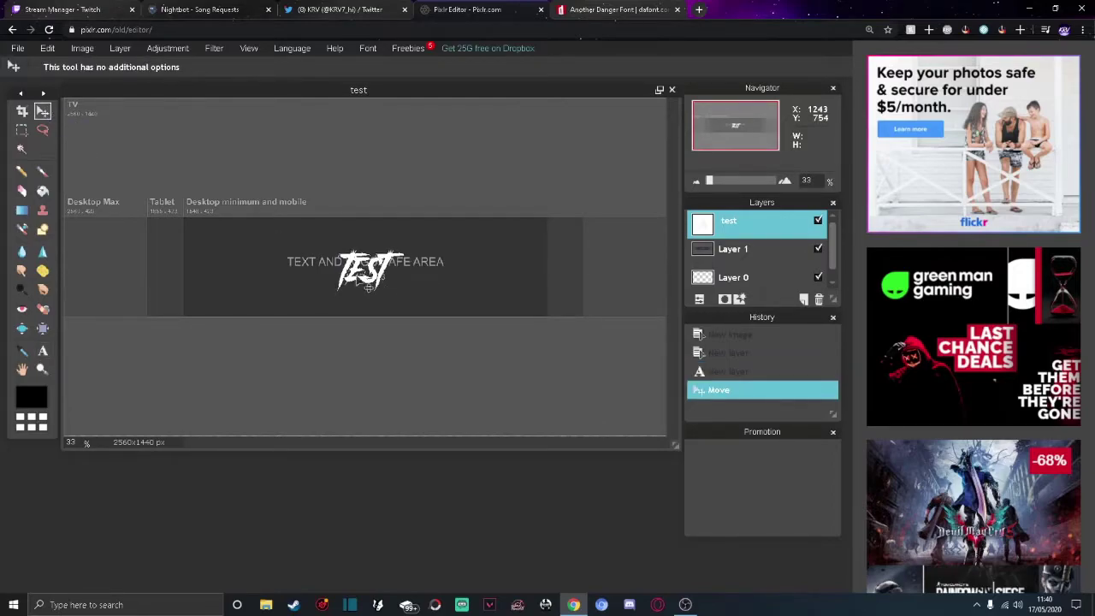
right_click(746, 229)
right_click(747, 229)
click(778, 334)
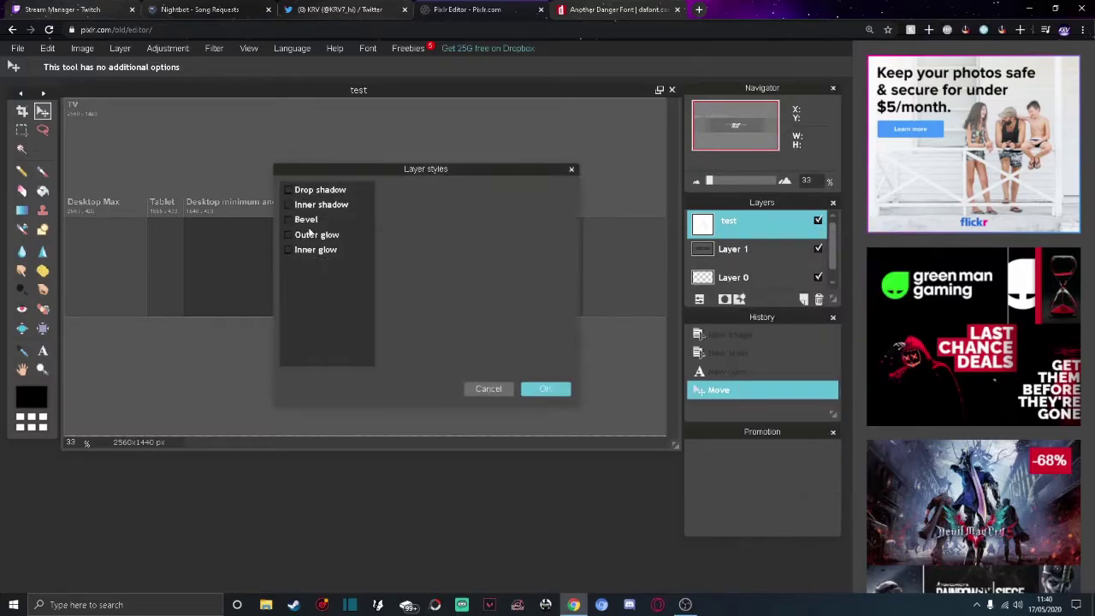
Step: Give TEST a drop shadow with opacity 100, distance 5 and size 5
click(309, 192)
drag(429, 171, 656, 126)
drag(739, 156, 803, 171)
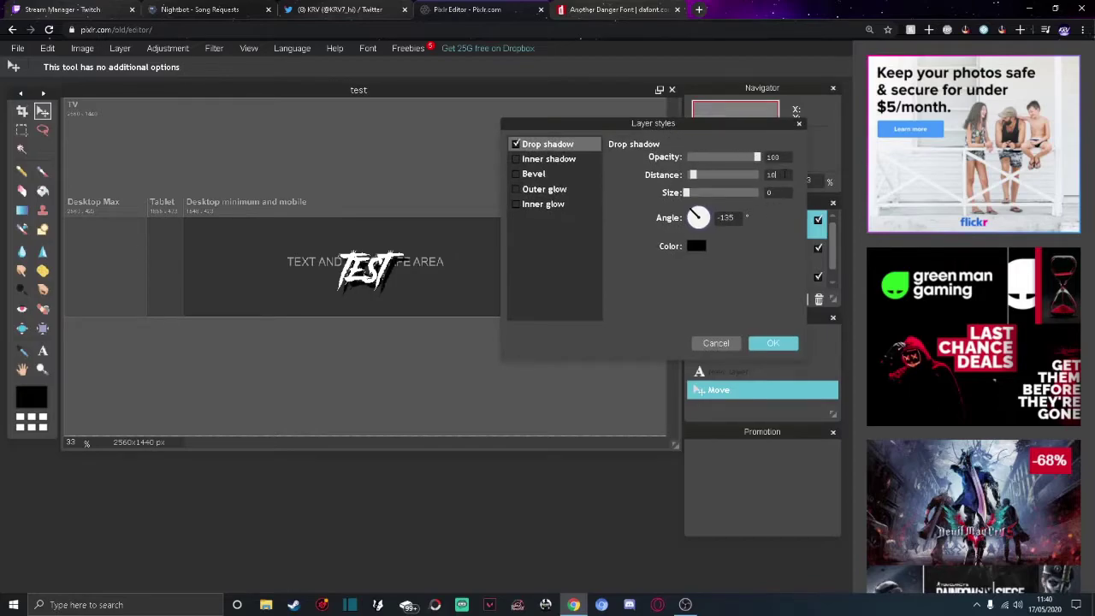
click(783, 175)
key(BackSpace)
text(5)
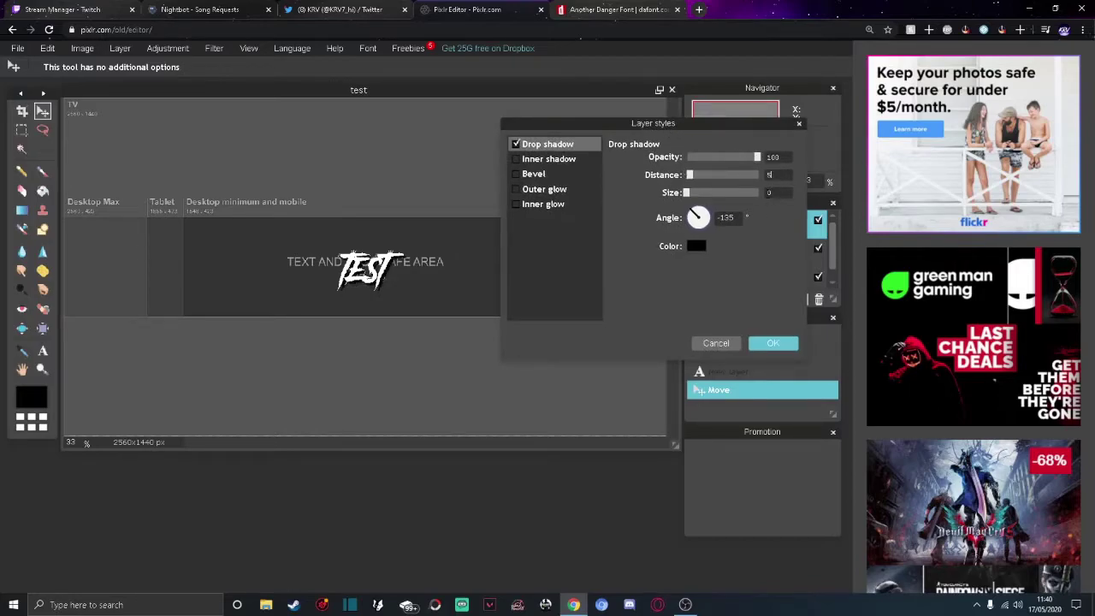
click(781, 193)
key(BackSpace)
text(5)
Step: Add a black outer glow and apply the layer styles to TEST
click(541, 190)
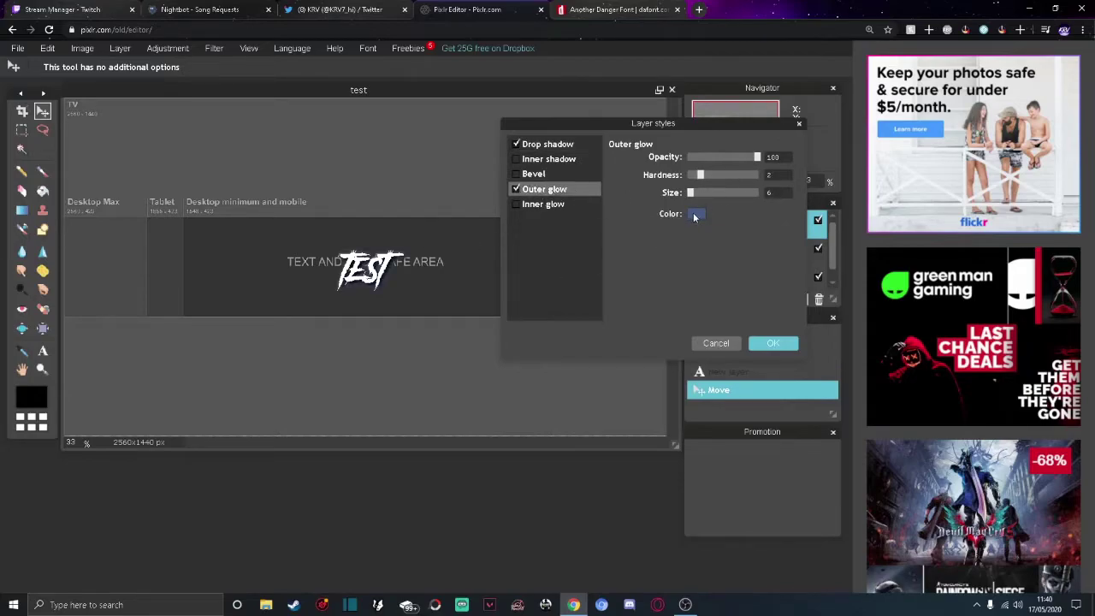
click(695, 214)
drag(531, 244, 567, 245)
click(804, 349)
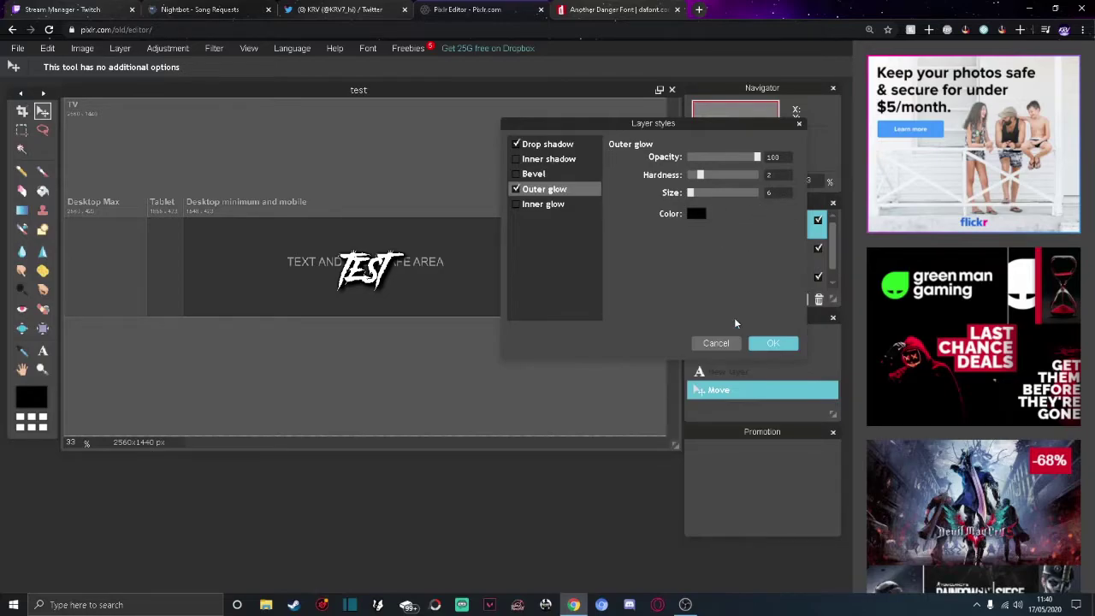
click(770, 343)
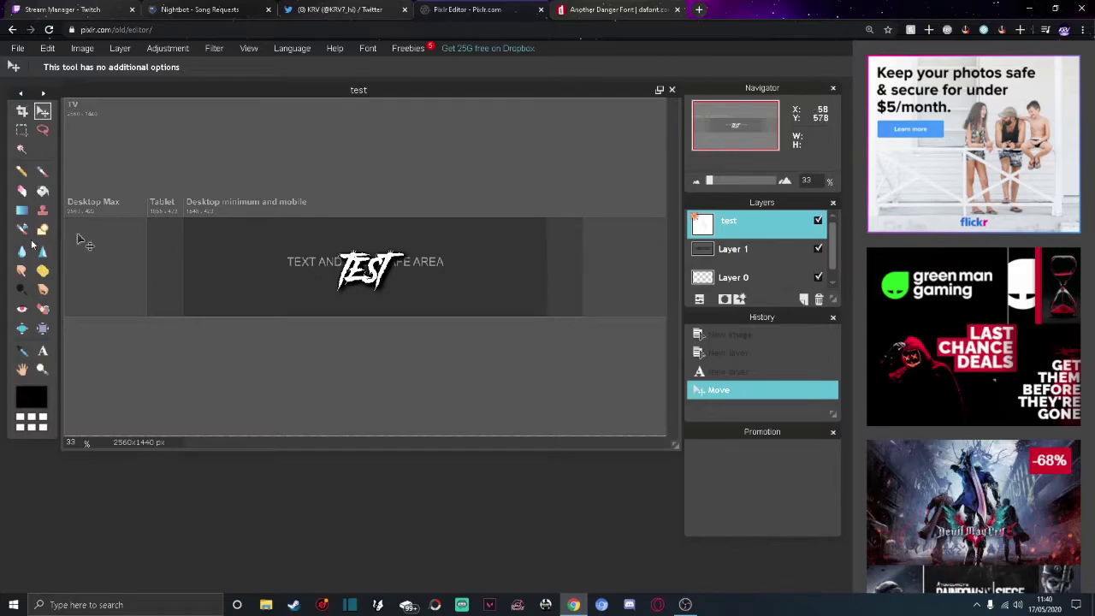
click(805, 299)
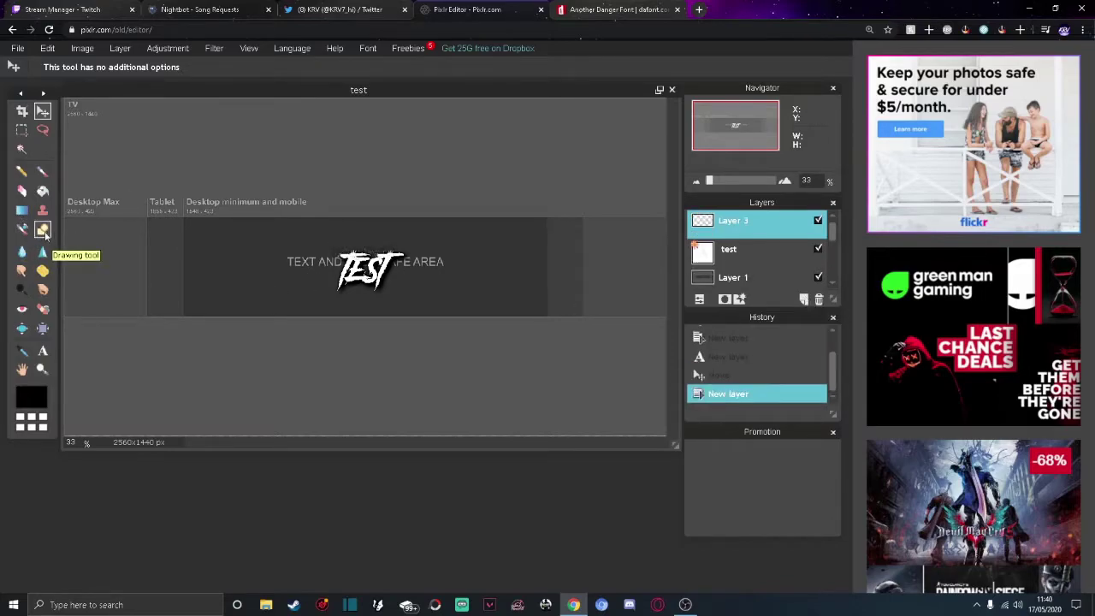
Step: Draw filled black rectangles across the banner's top and bottom bands
click(45, 233)
click(53, 70)
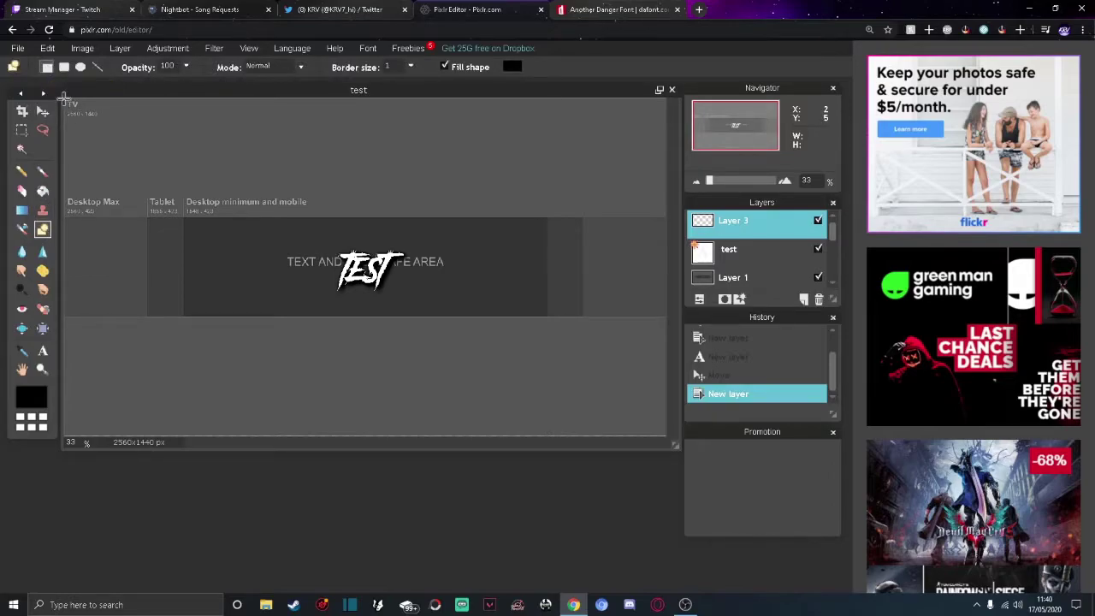
drag(63, 100, 666, 218)
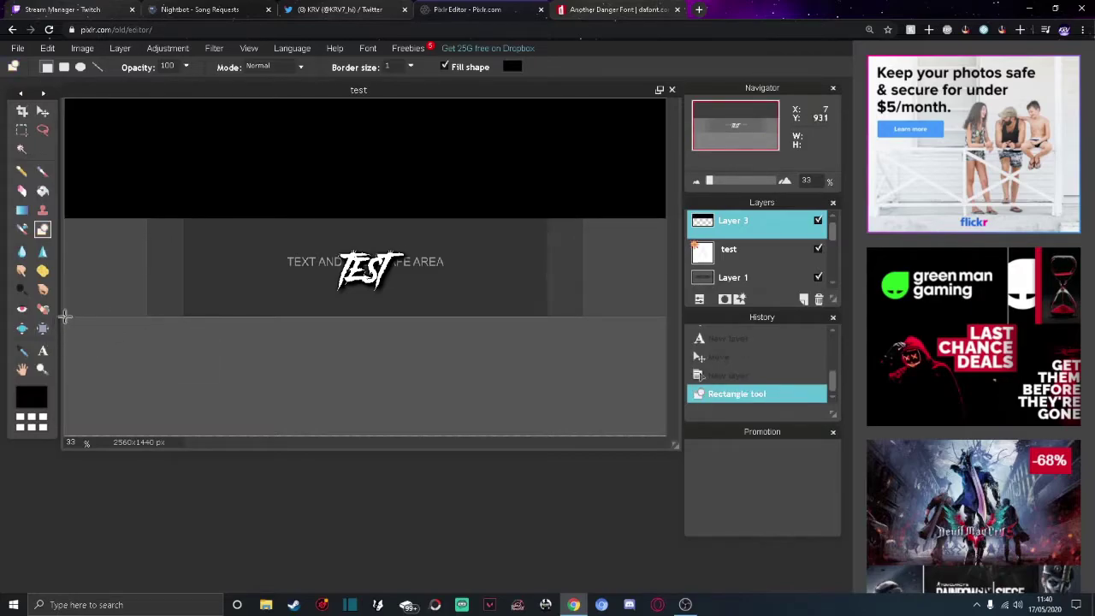
drag(64, 317, 759, 521)
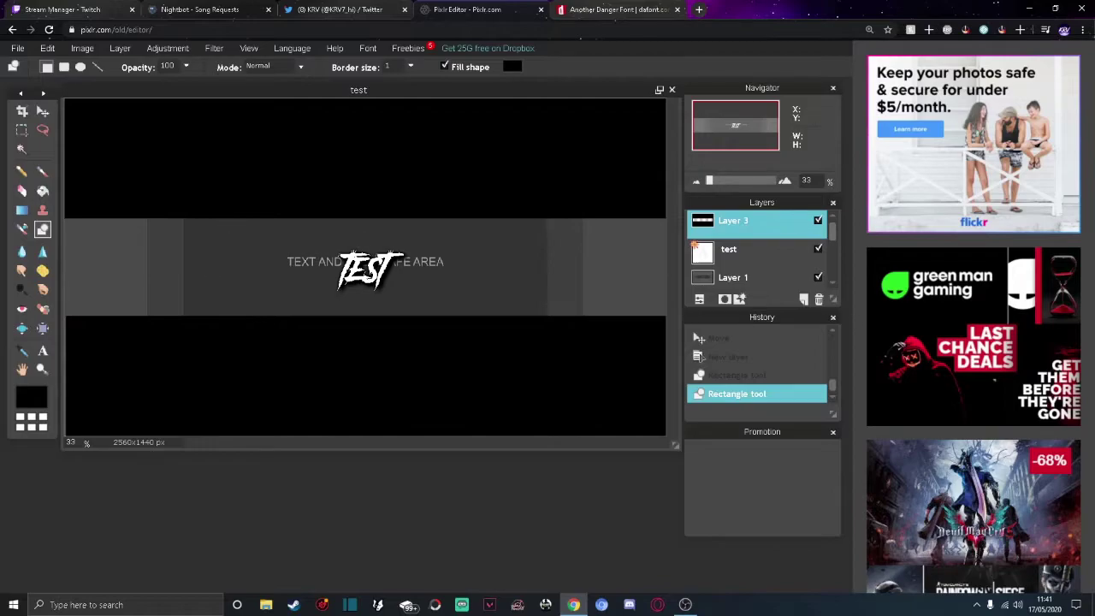
click(120, 48)
Step: Import the Discord logo PNG as a new layer
click(133, 122)
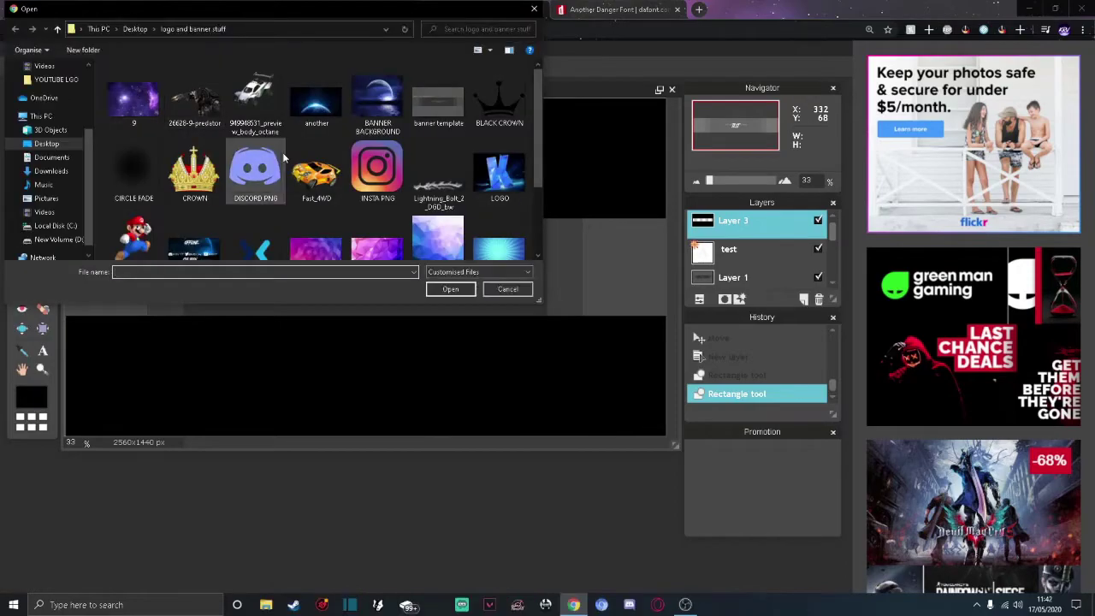
scroll(315, 178, down, 1)
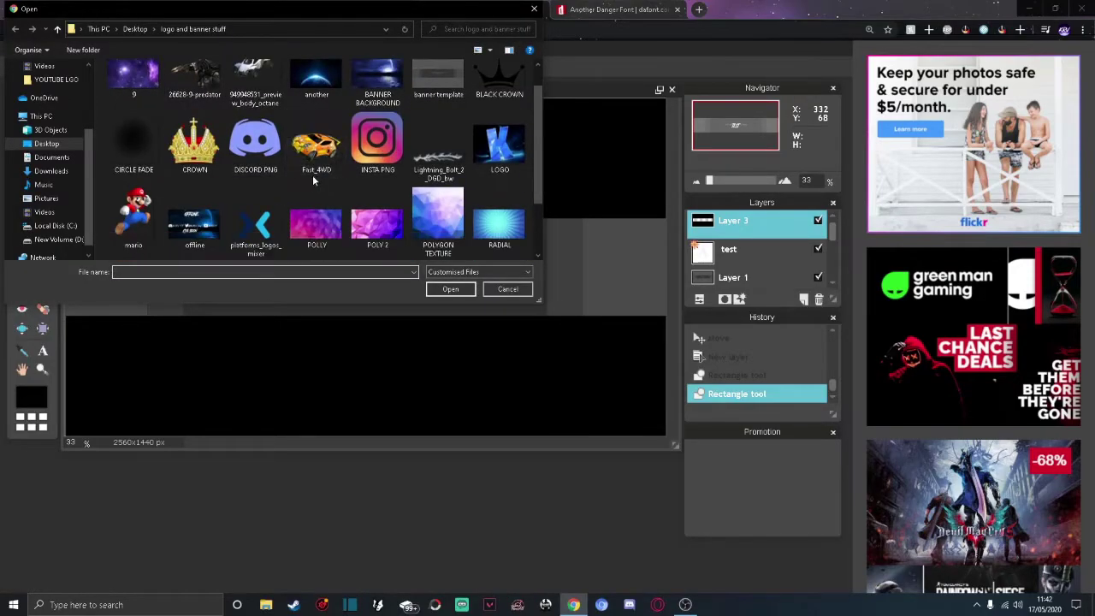
double_click(255, 141)
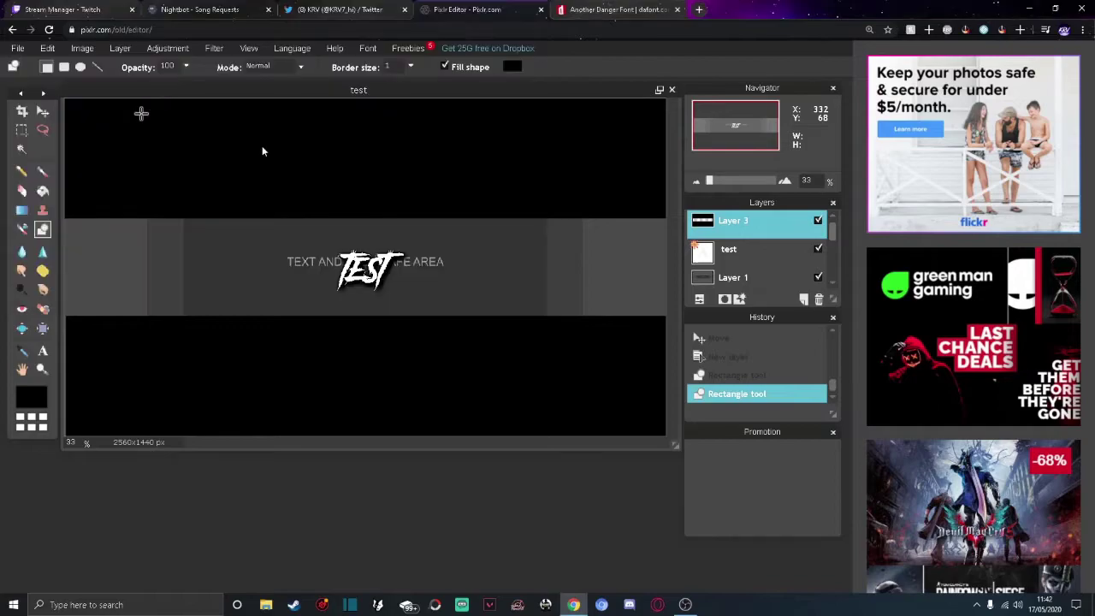
Step: Shrink the Discord logo with Free transform to a small icon over TEST
click(47, 48)
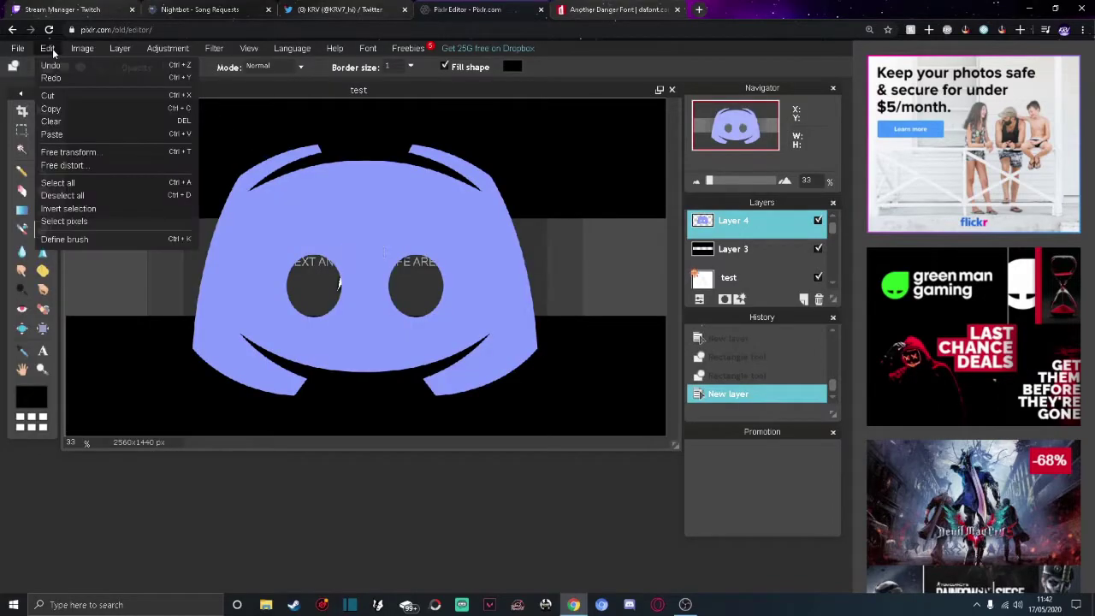
click(111, 152)
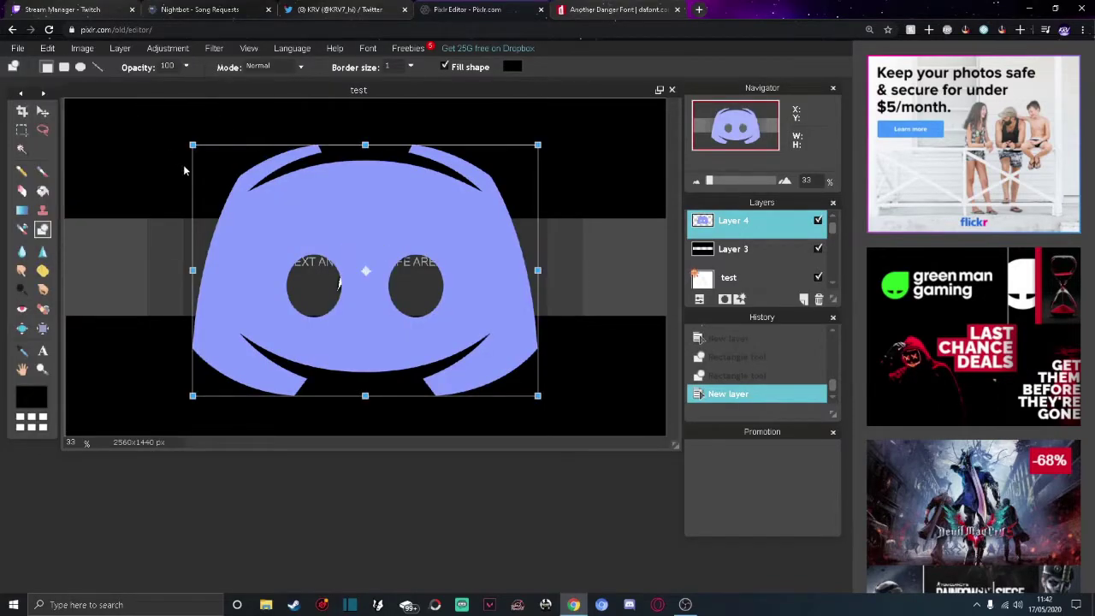
drag(193, 144, 287, 247)
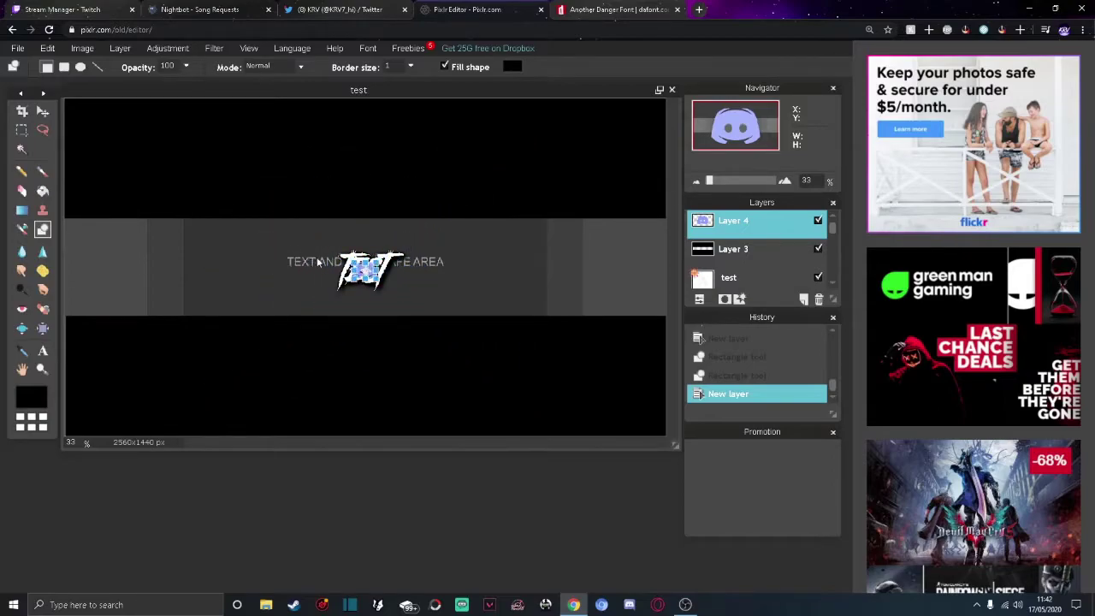
click(405, 318)
click(396, 346)
Step: Drag the Discord logo up and left into the grey band's upper-left corner
click(42, 111)
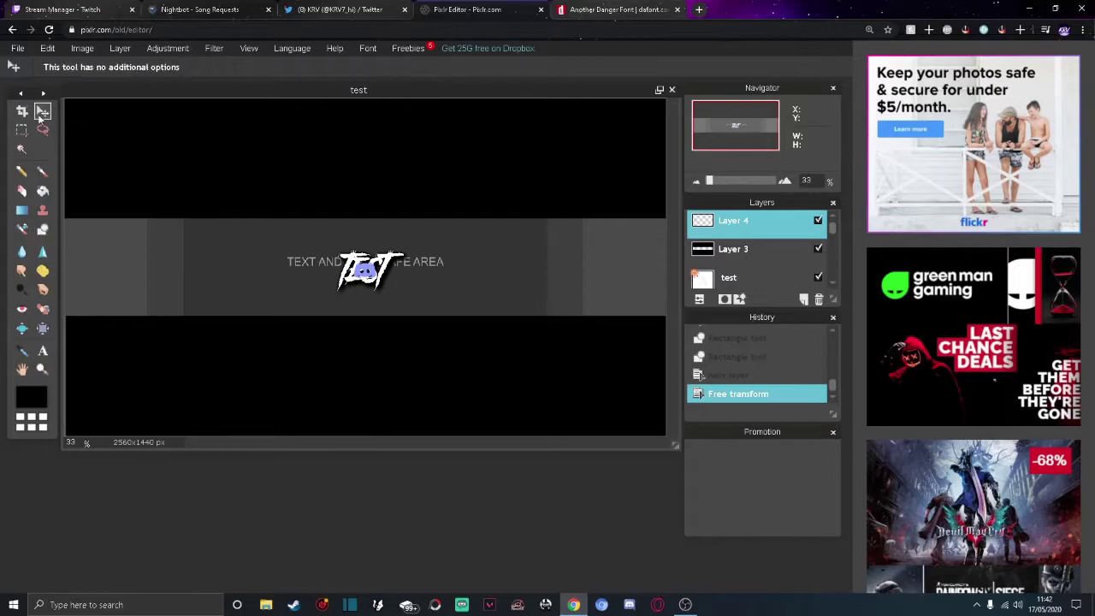
scroll(319, 185, down, 1)
scroll(320, 185, up, 3)
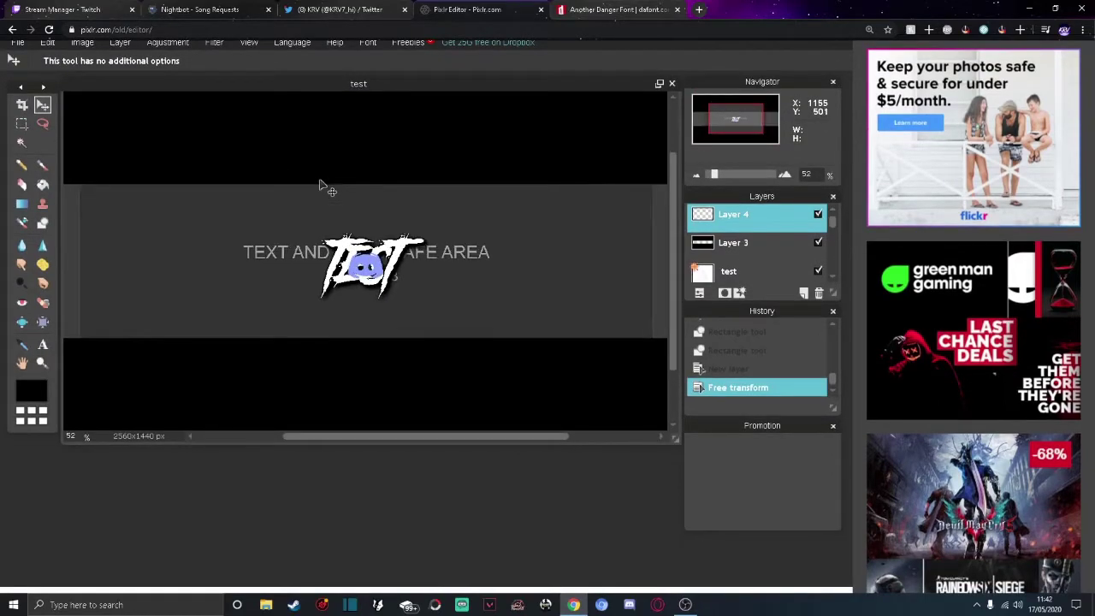
scroll(325, 199, up, 1)
drag(325, 199, 130, 135)
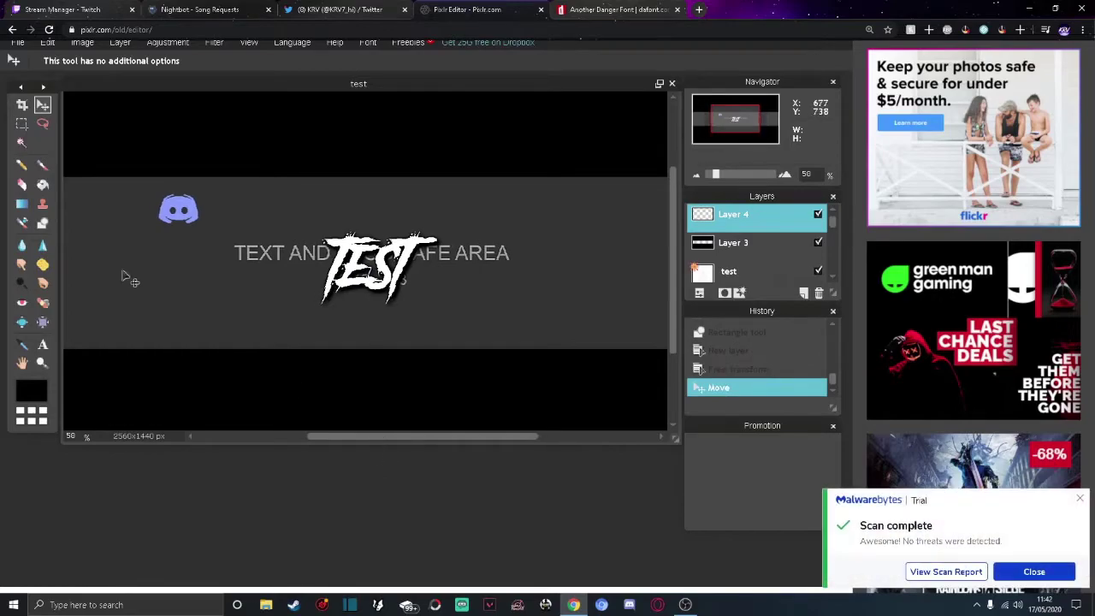
drag(347, 438, 304, 438)
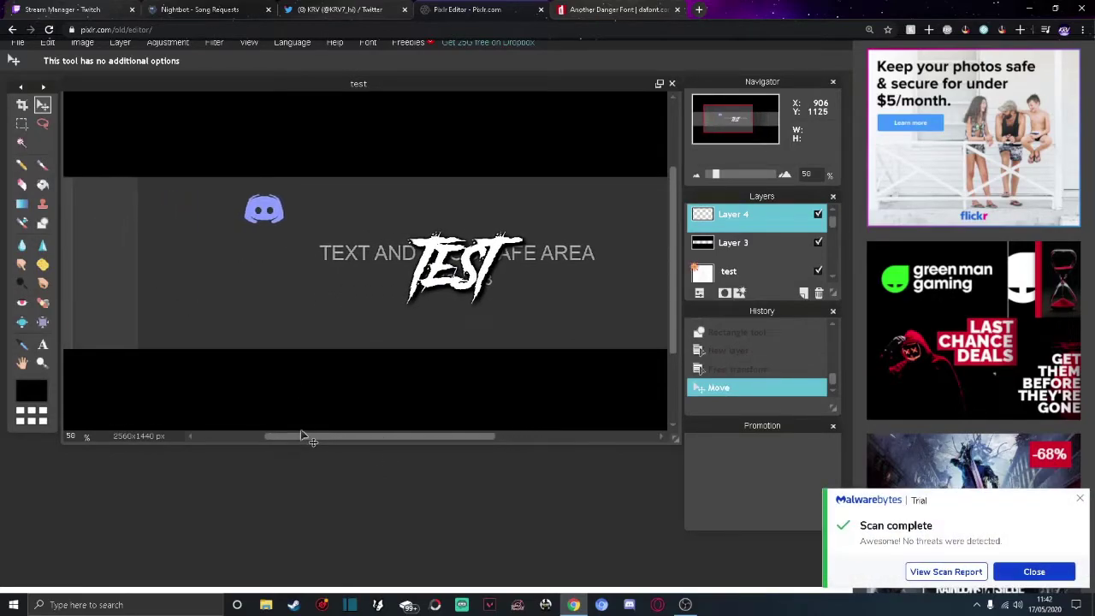
drag(266, 222, 160, 210)
Step: Shrink the logo slightly with Free transform and confirm applying the change
click(47, 42)
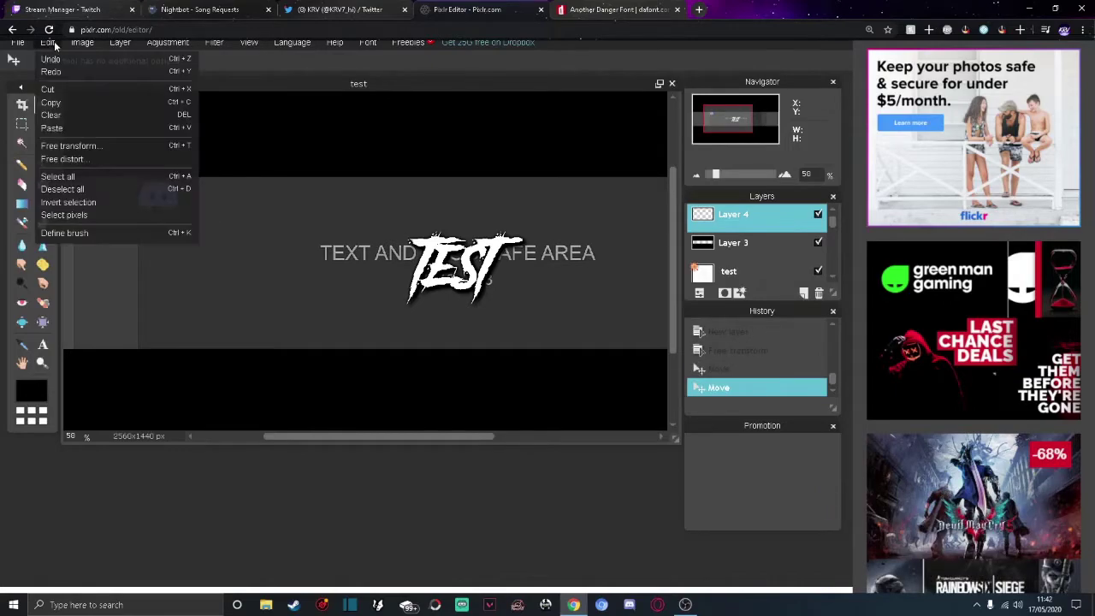
click(85, 155)
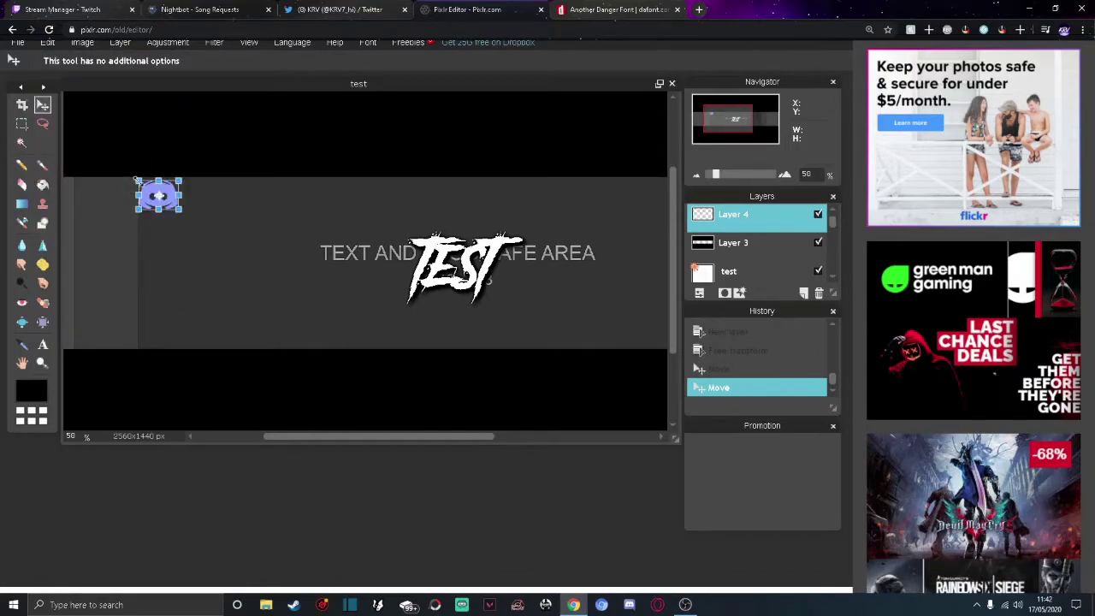
click(297, 286)
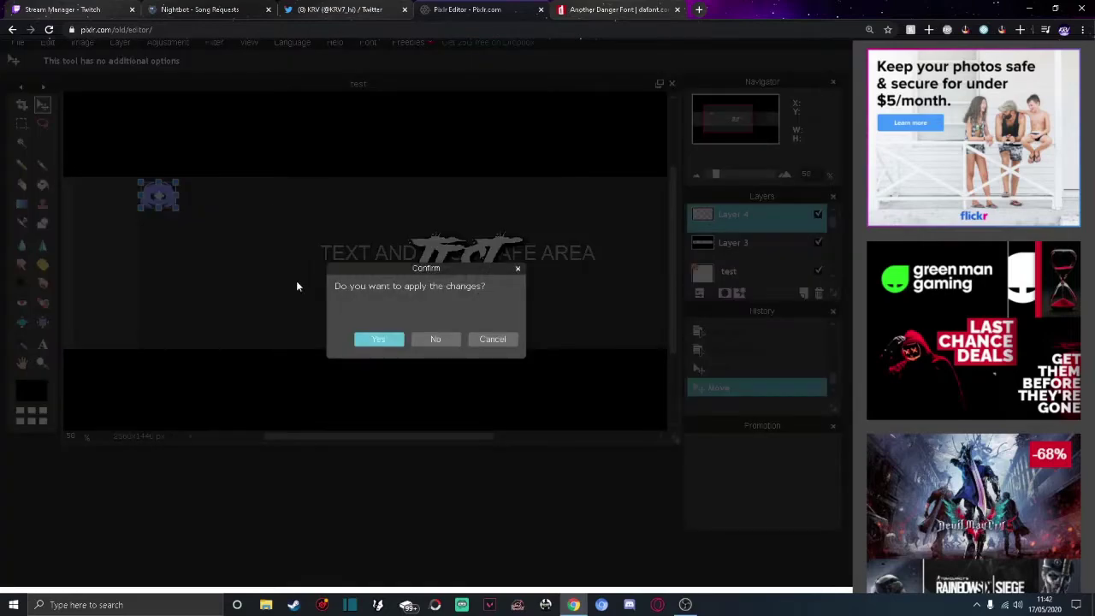
click(393, 342)
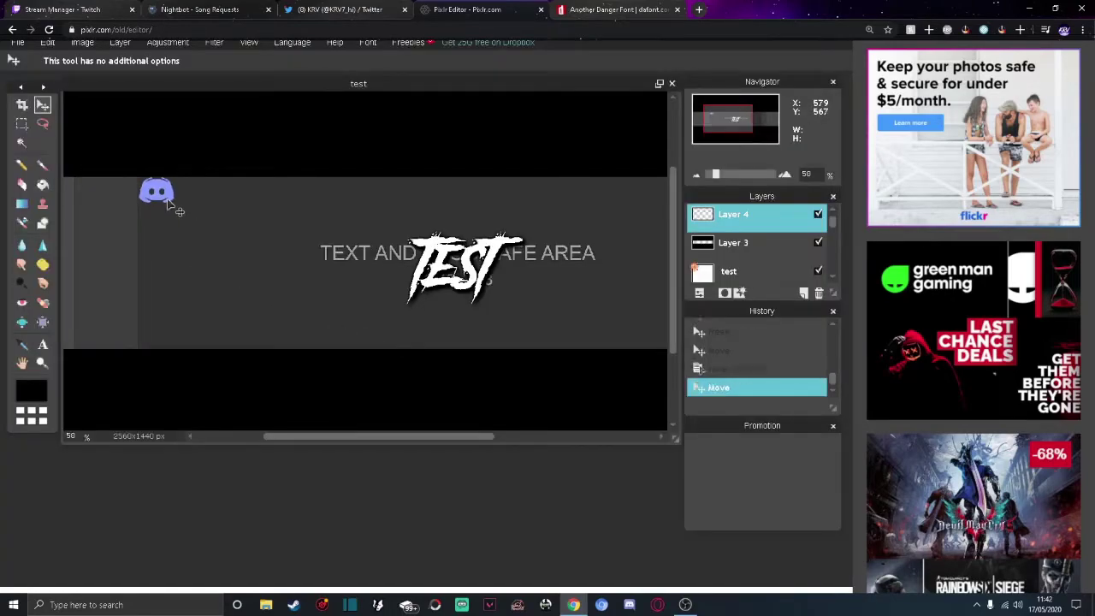
Step: Give the logo layer a white inner glow with hardness 10 and size 100
right_click(735, 231)
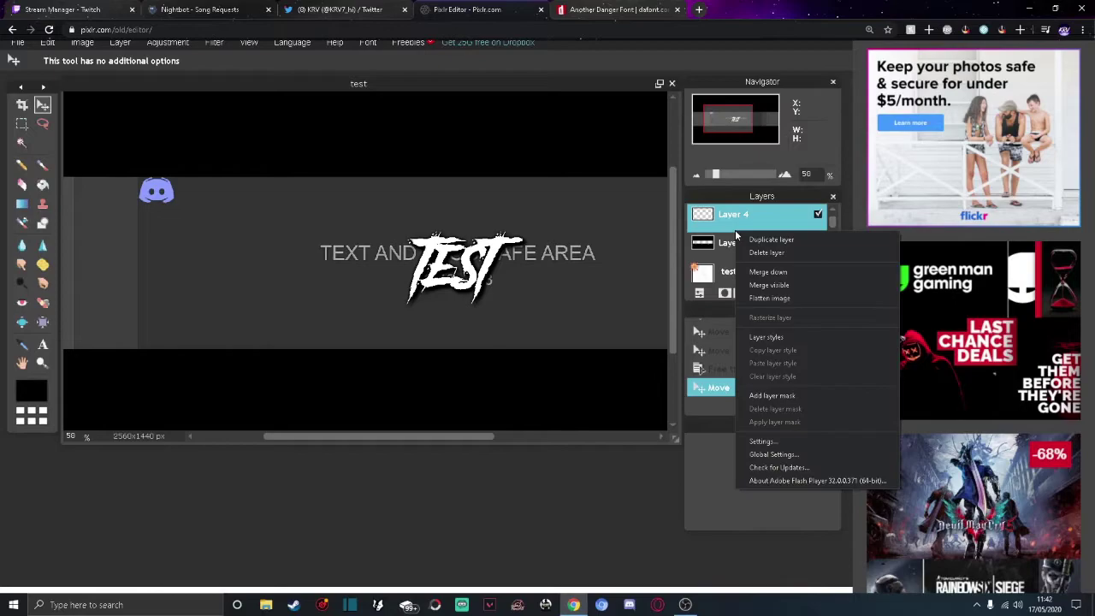
click(771, 338)
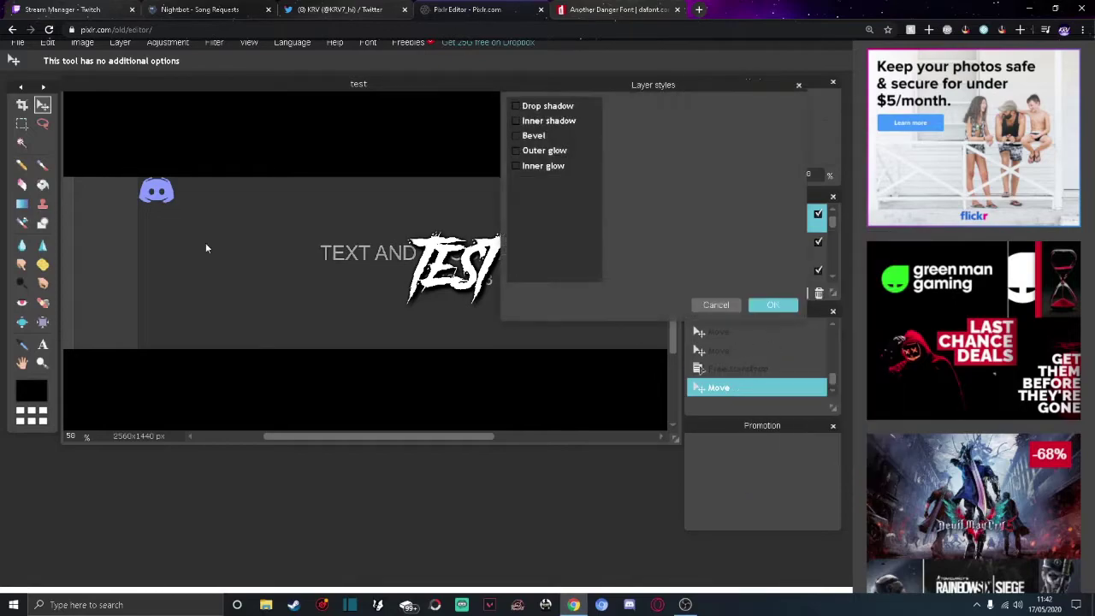
click(538, 167)
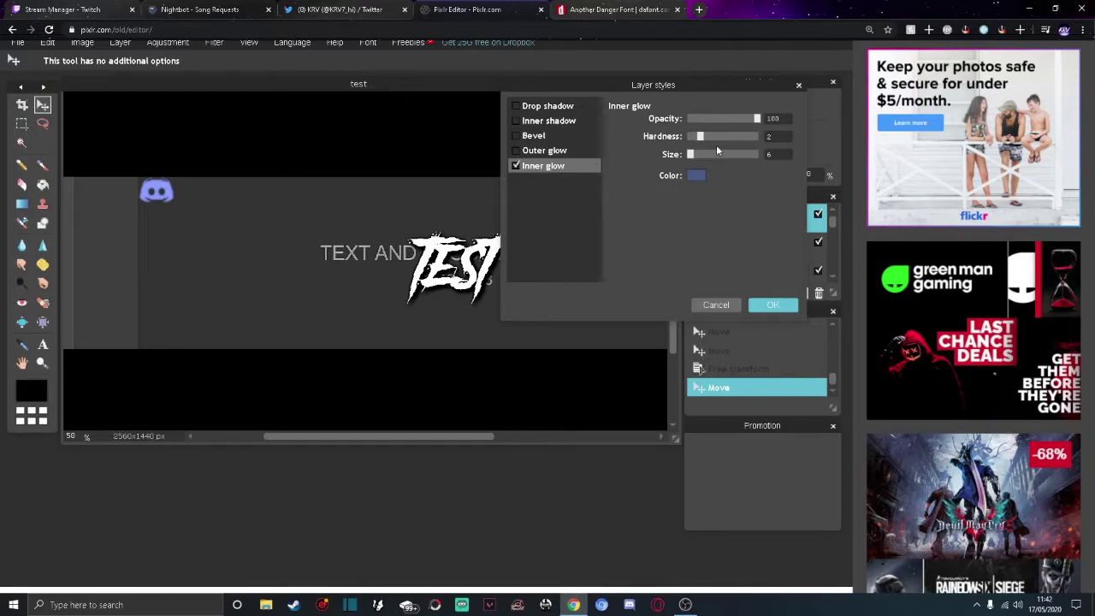
drag(702, 138, 805, 165)
drag(698, 156, 765, 160)
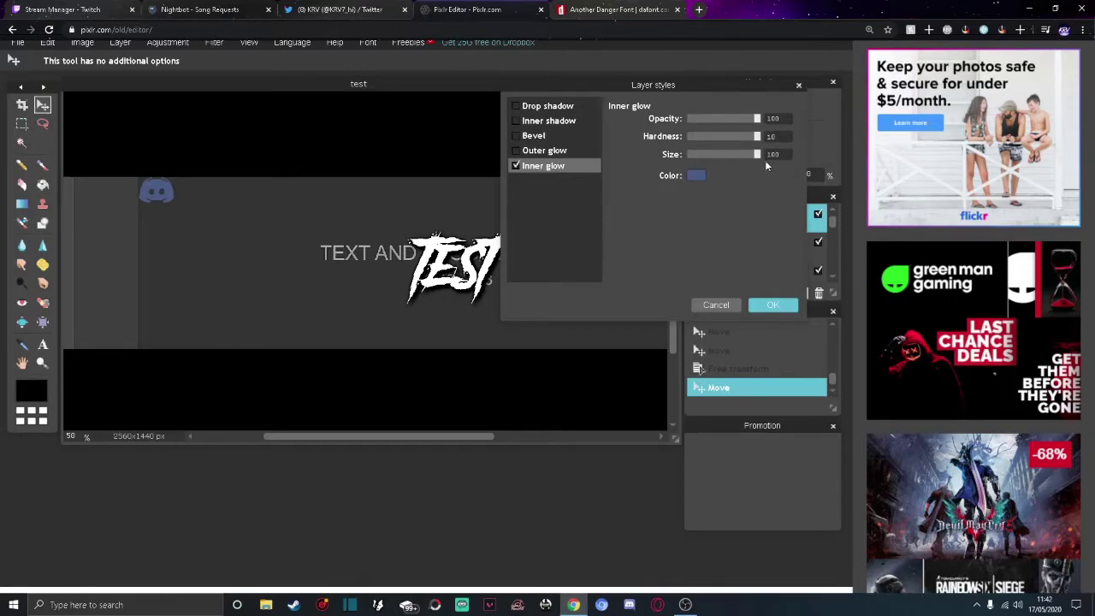
click(694, 176)
drag(563, 183, 568, 139)
click(800, 347)
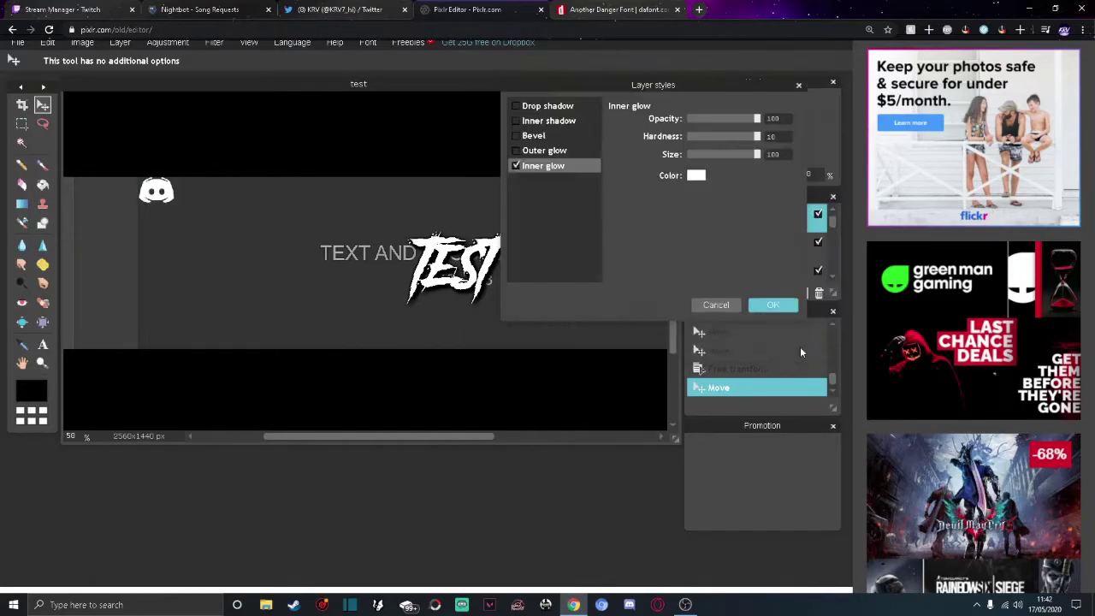
Step: Add a drop shadow with opacity 100 and distance 5
click(537, 107)
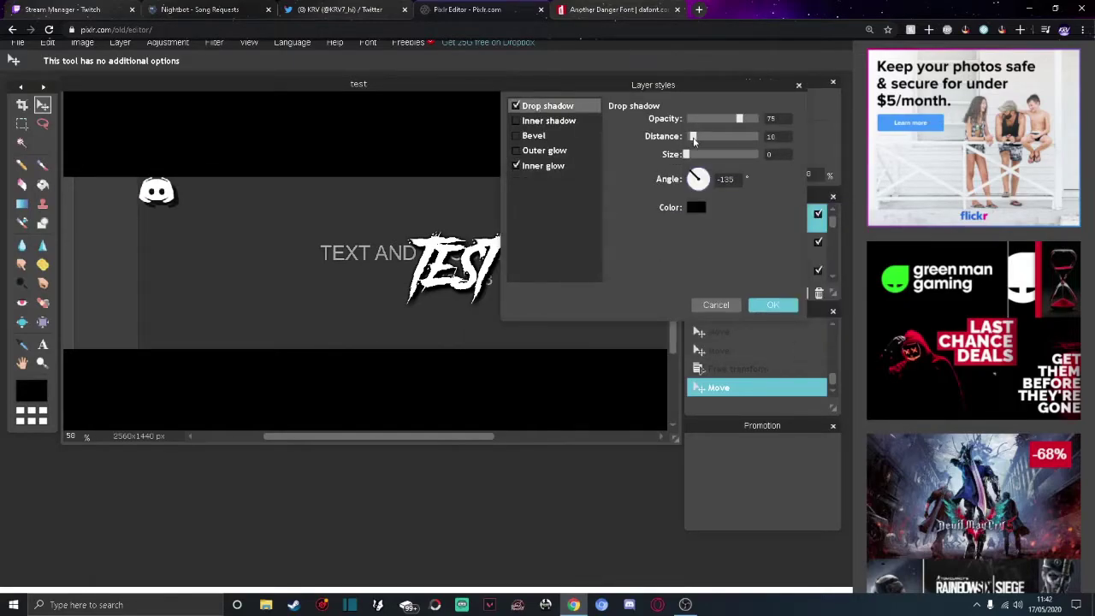
click(756, 122)
click(783, 137)
key(BackSpace)
key(BackSpace)
text(5)
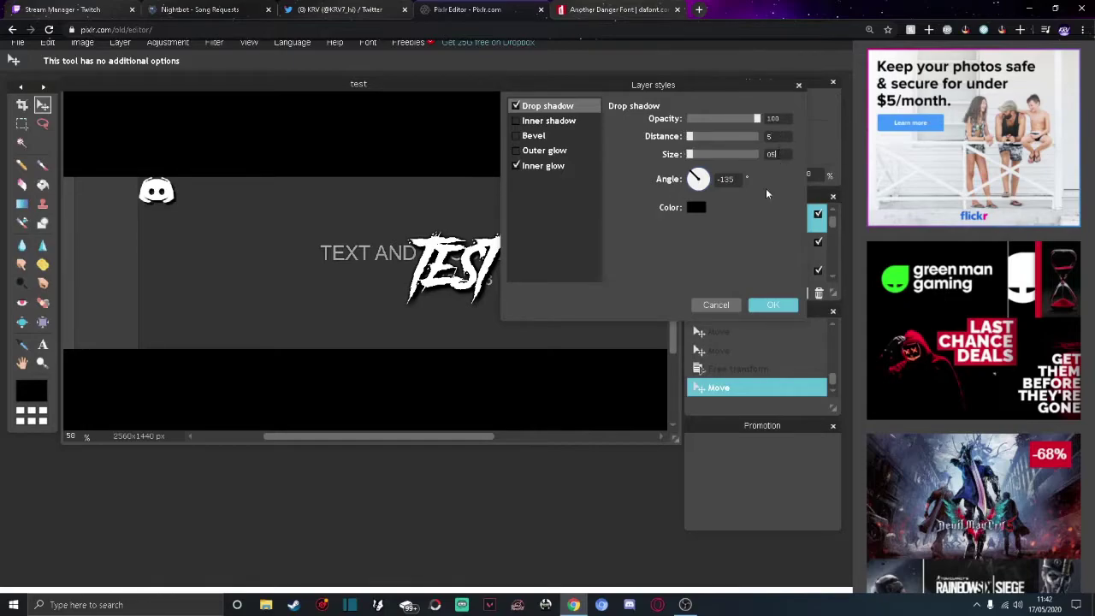
Step: Try a dark blue outer glow, disable it again, and apply the layer styles
click(552, 153)
click(700, 175)
drag(595, 213, 574, 233)
click(795, 347)
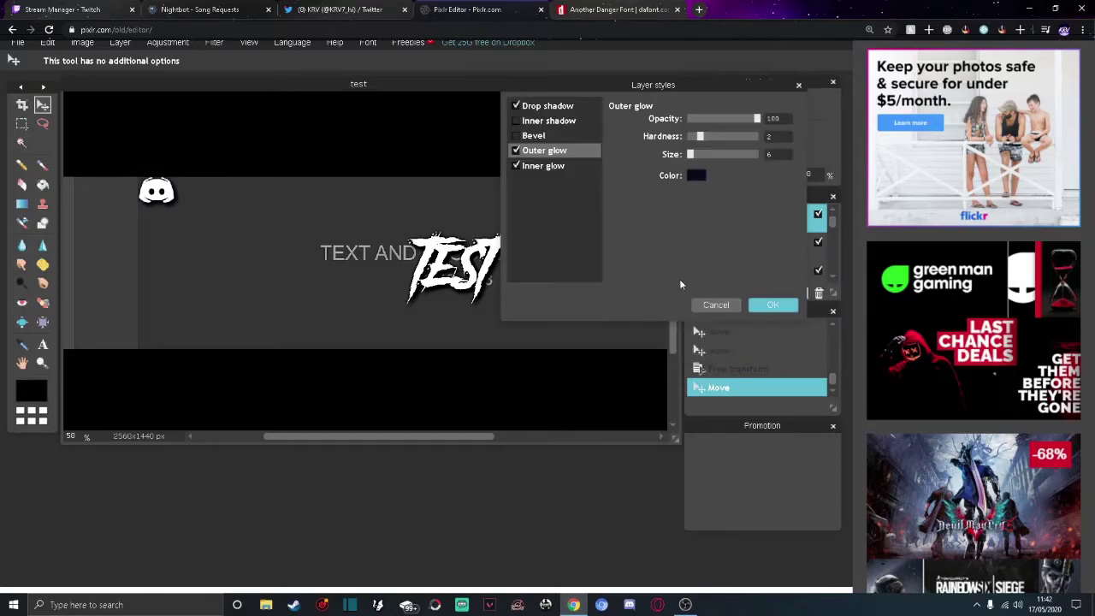
click(516, 151)
click(774, 305)
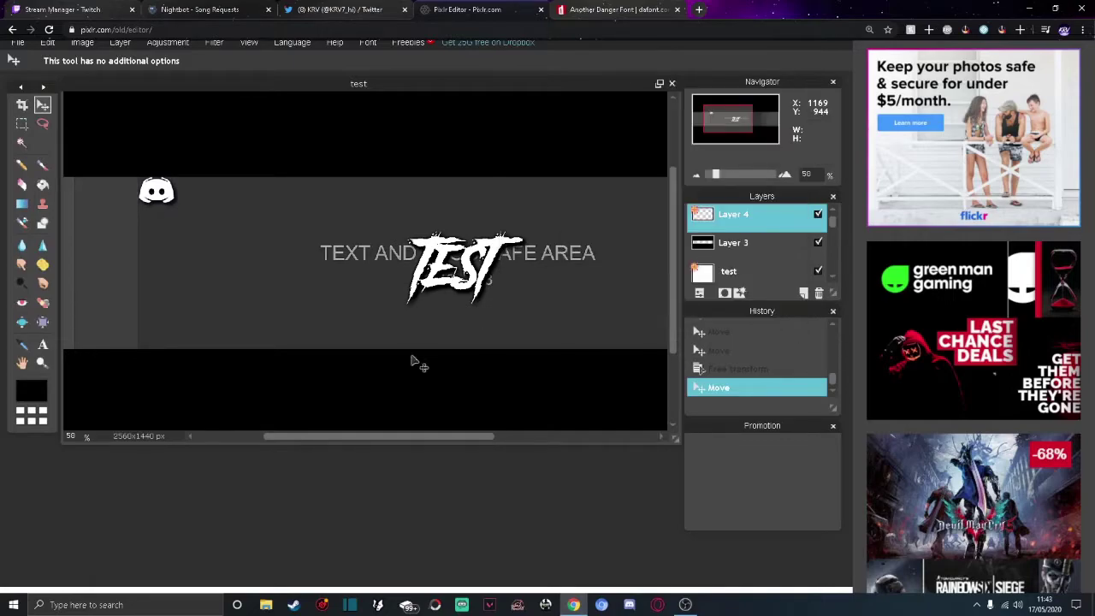